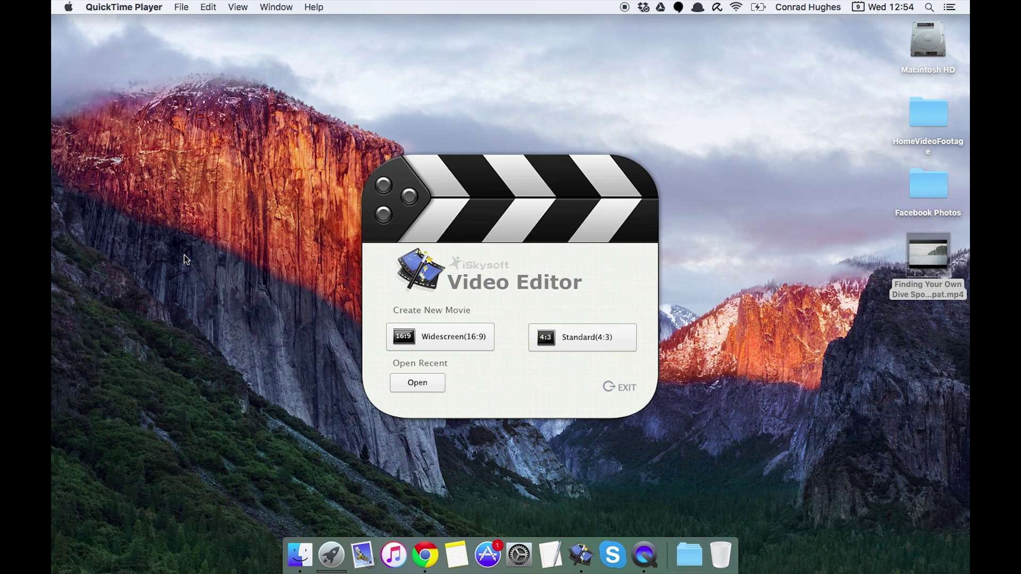
Start a new Widescreen (16:9) movie project from the launcher
click(435, 346)
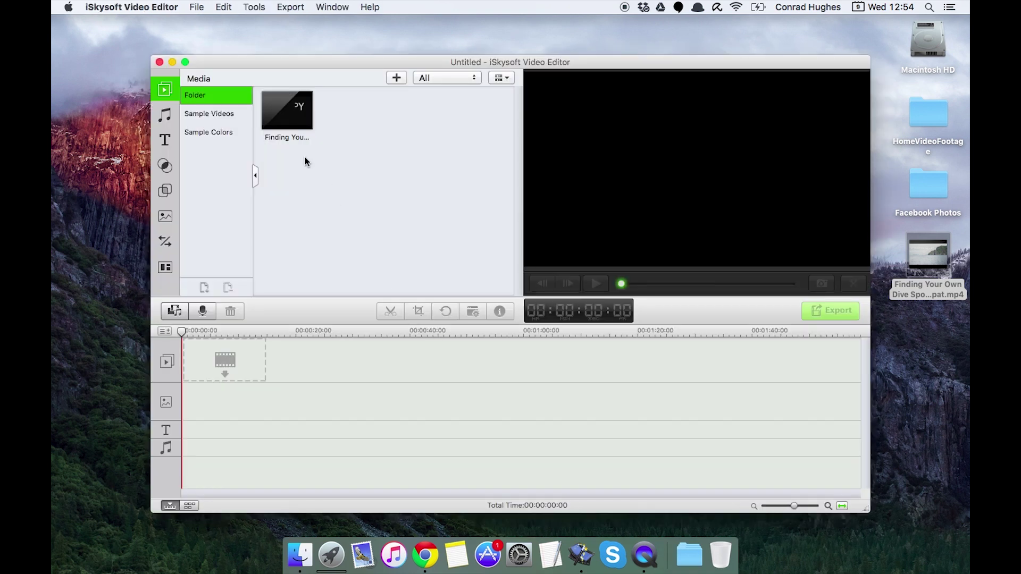
Preview the Raja Ampat dive clip, then place it on the timeline's video track
click(287, 124)
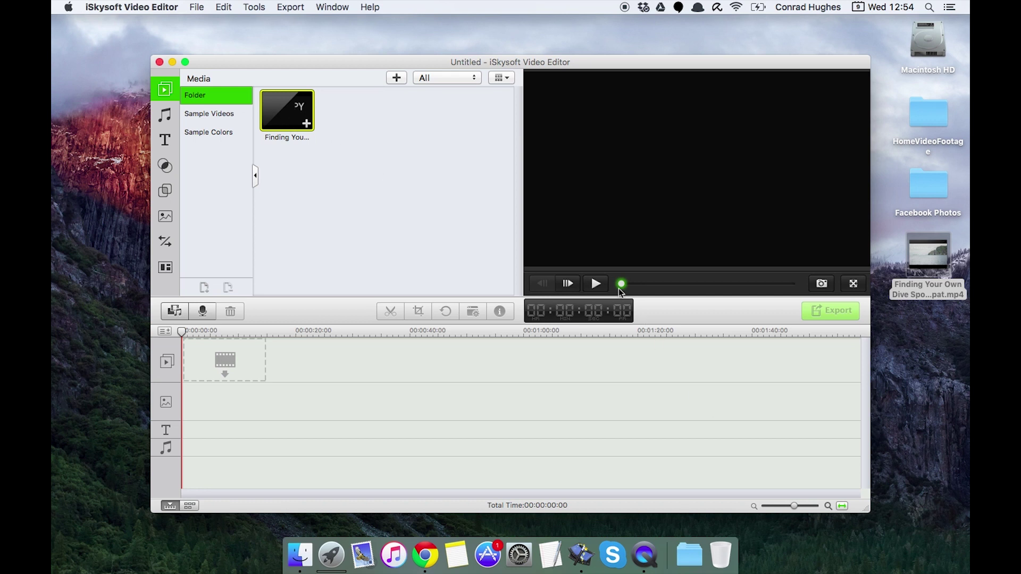
drag(622, 287, 687, 292)
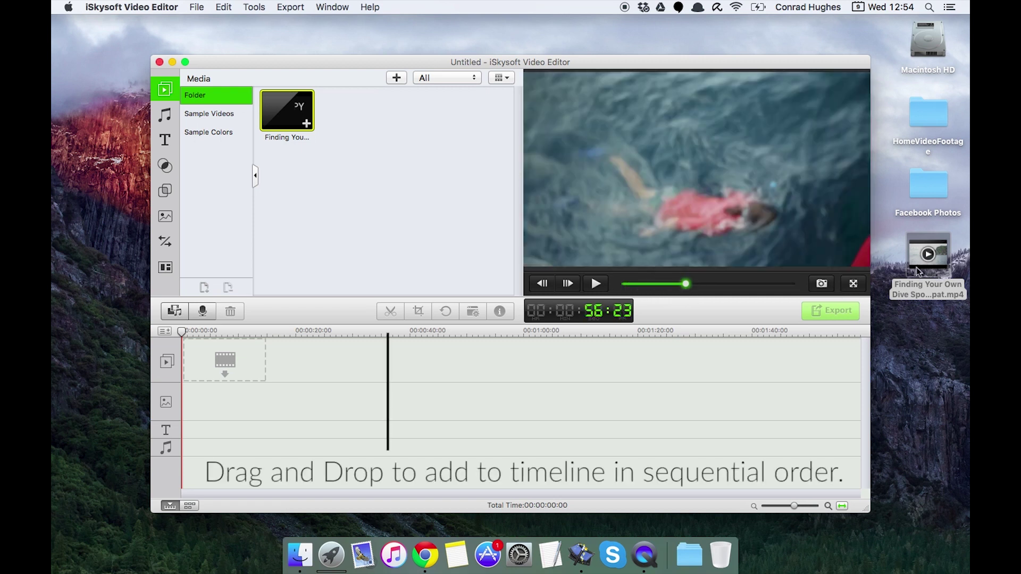
drag(284, 110, 219, 366)
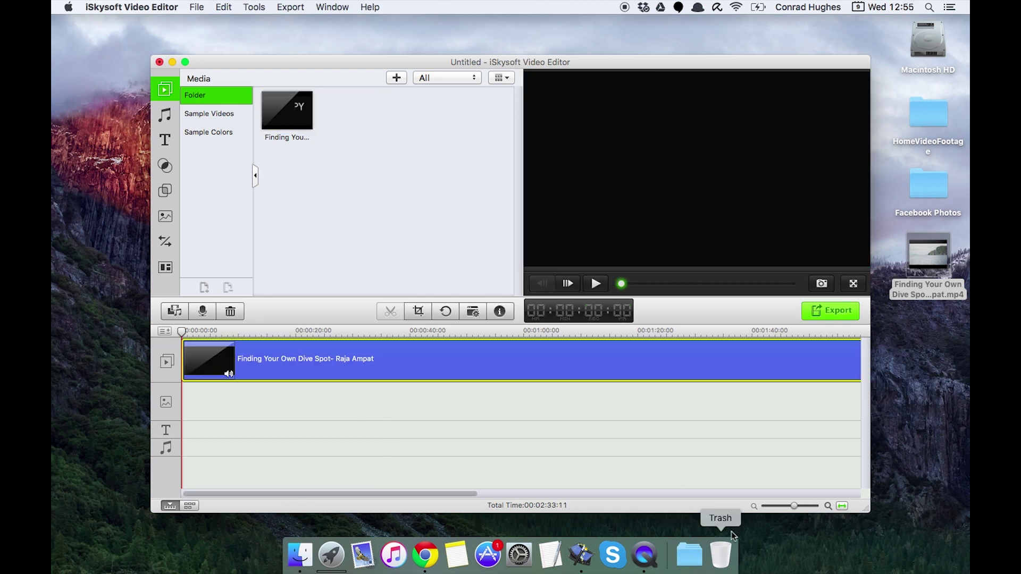
Fit the timeline to view and trim the dive clip's end down to 00:00:32:02
click(842, 506)
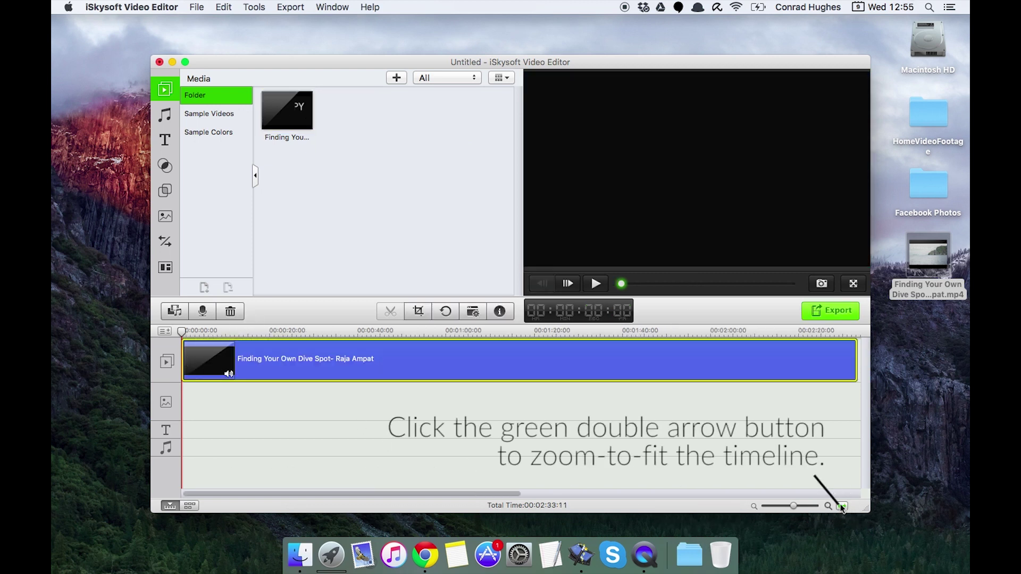
click(216, 368)
drag(217, 368, 585, 392)
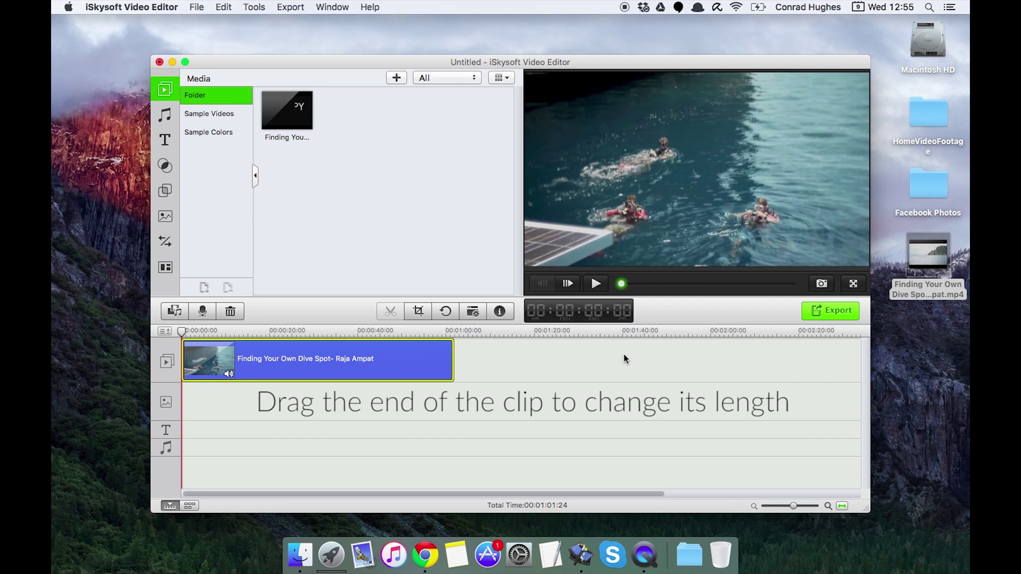
drag(450, 366, 323, 358)
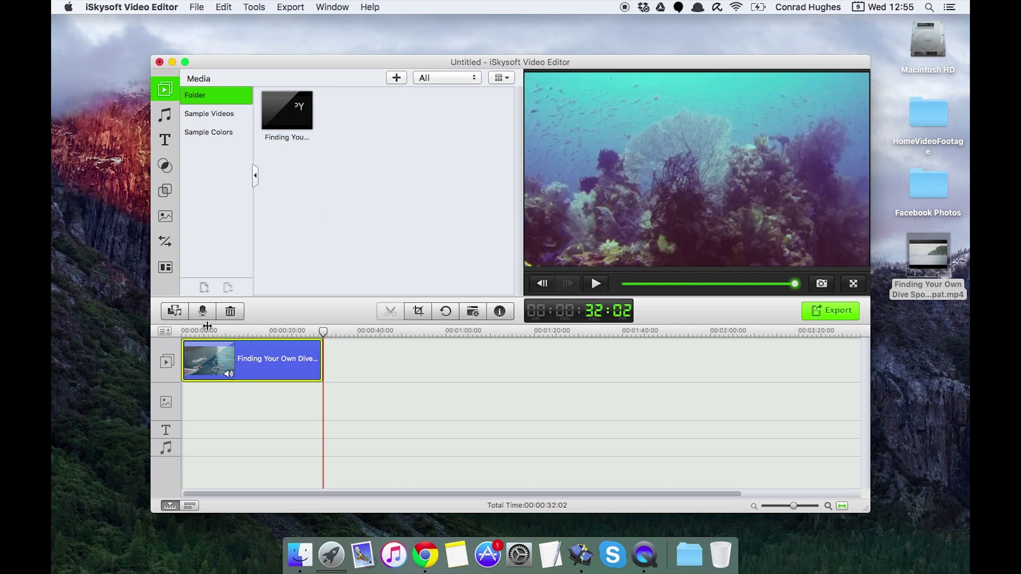
Play the trimmed clip from about 11 seconds, stop near 22 seconds, and dismiss the file menu
click(206, 331)
click(233, 331)
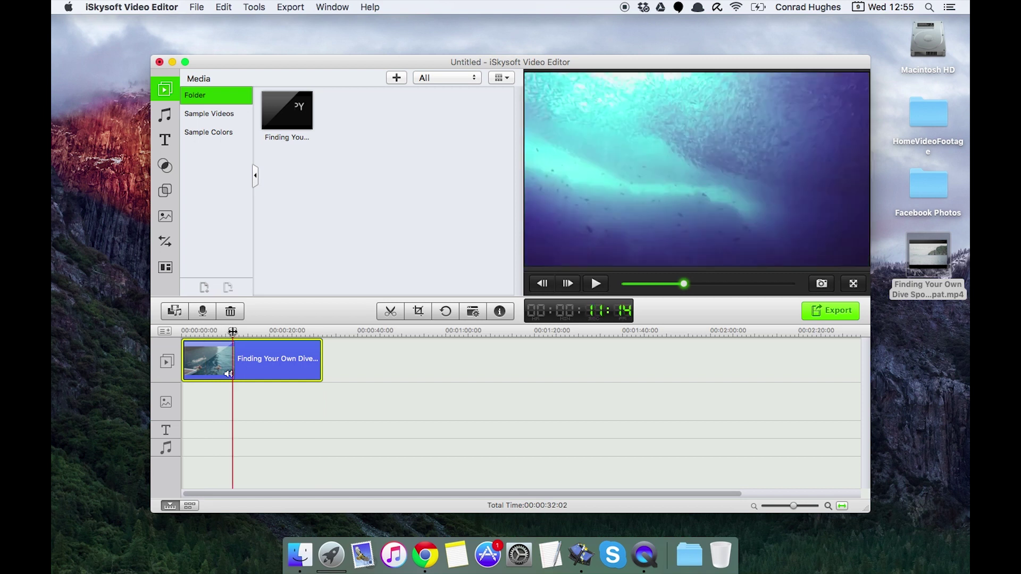
click(262, 331)
key(space)
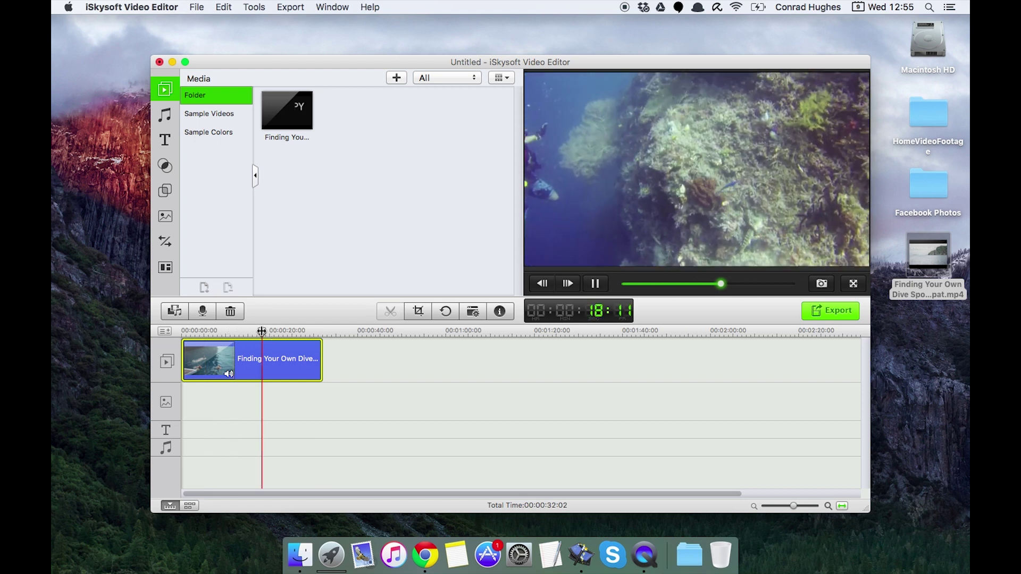
key(space)
key(space)
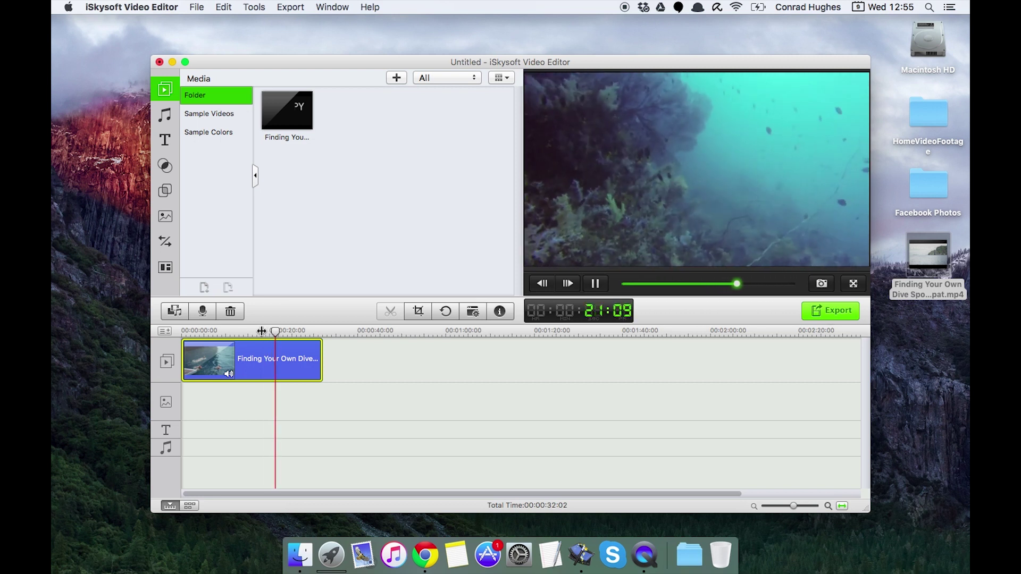
key(space)
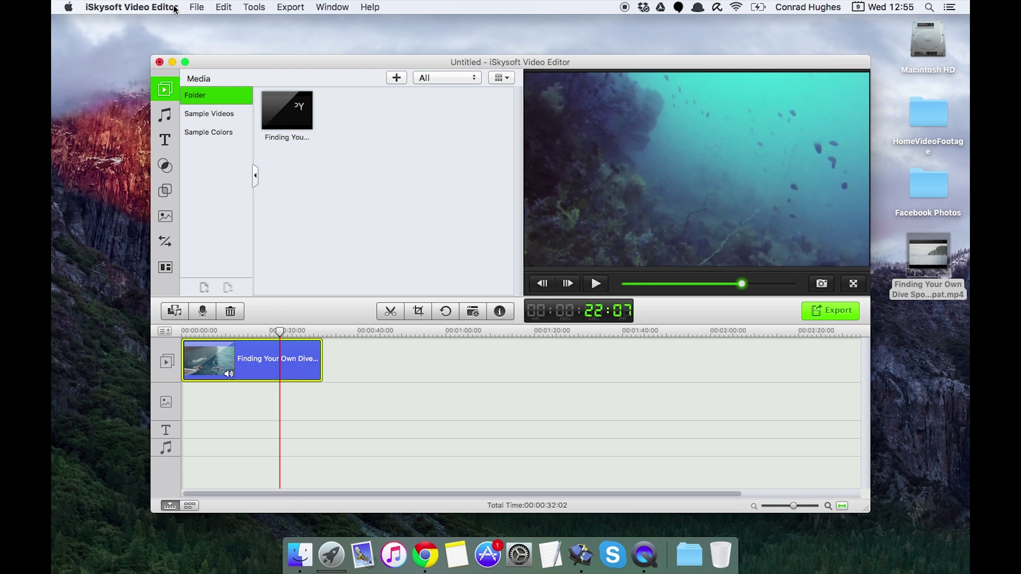
click(202, 8)
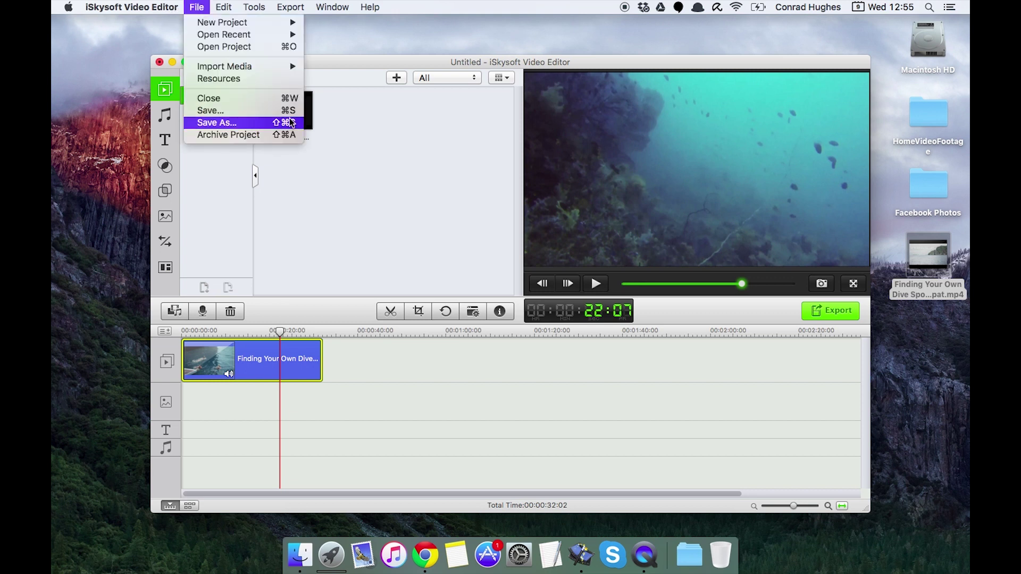
click(378, 155)
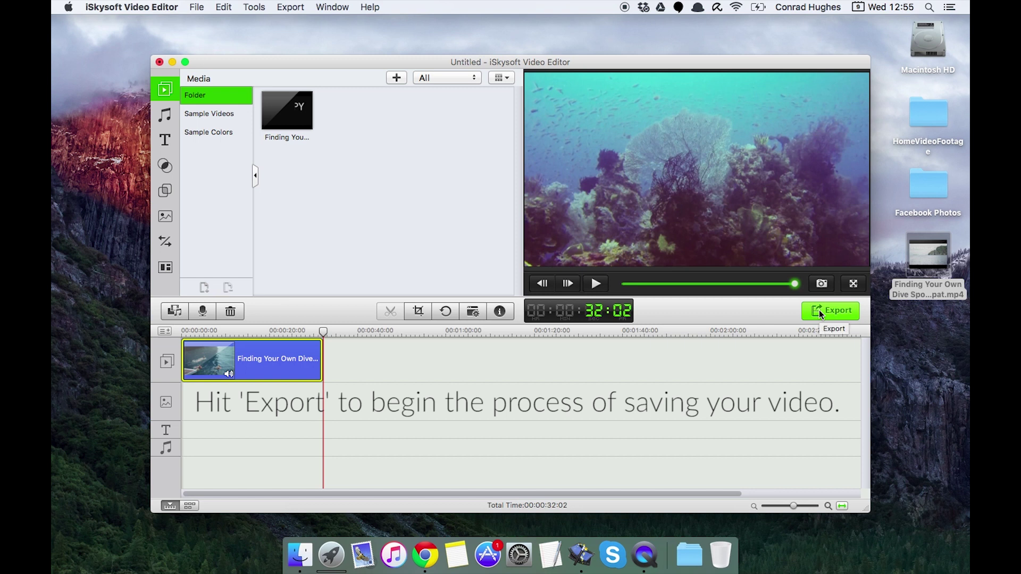
Open the export options and rename the output from My Video to DivingRajaAmpat
click(819, 310)
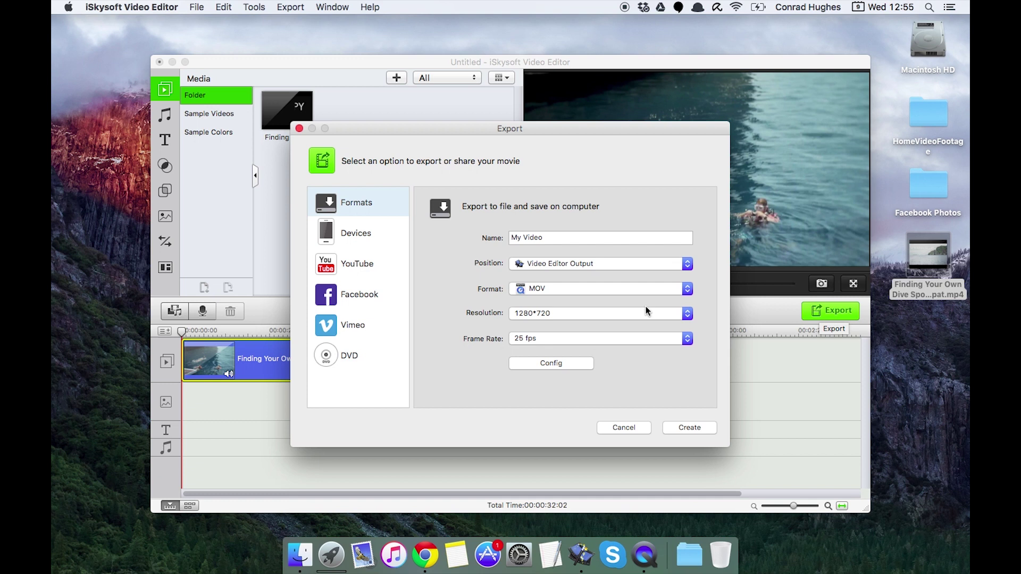
triple_click(553, 236)
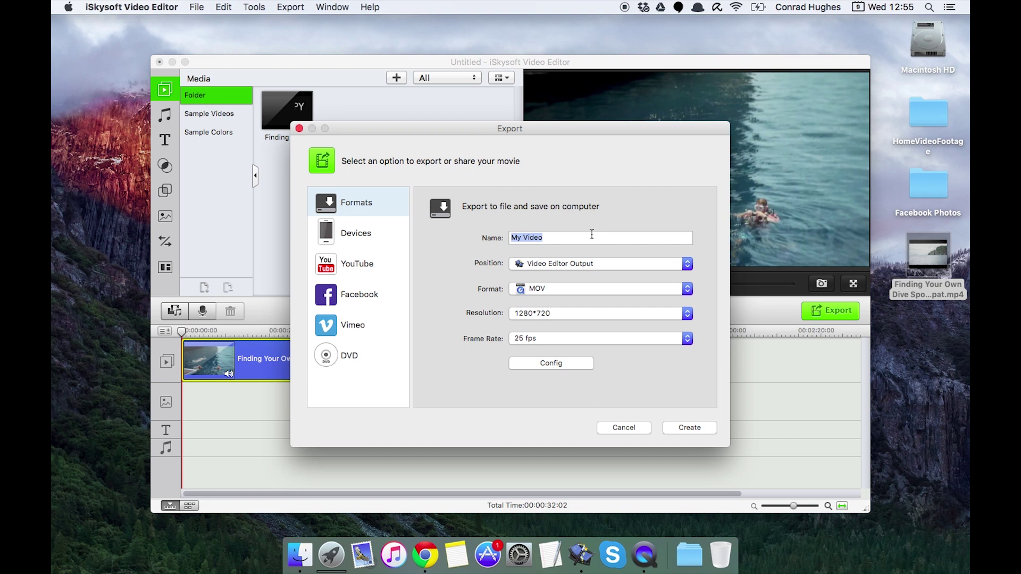
text(DivingRajaAmpat)
Keep Video Editor Output as the save location
click(629, 263)
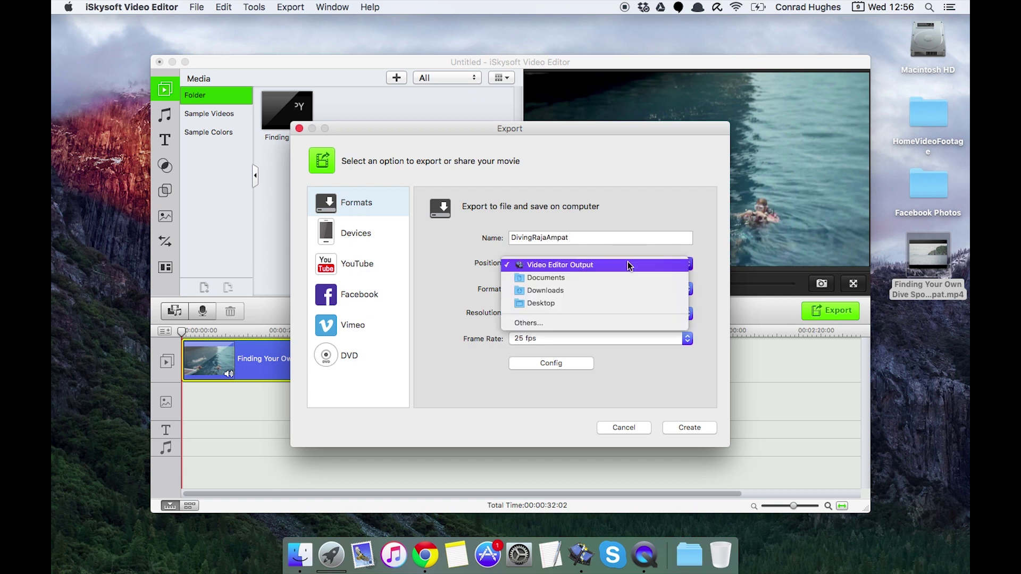
click(628, 263)
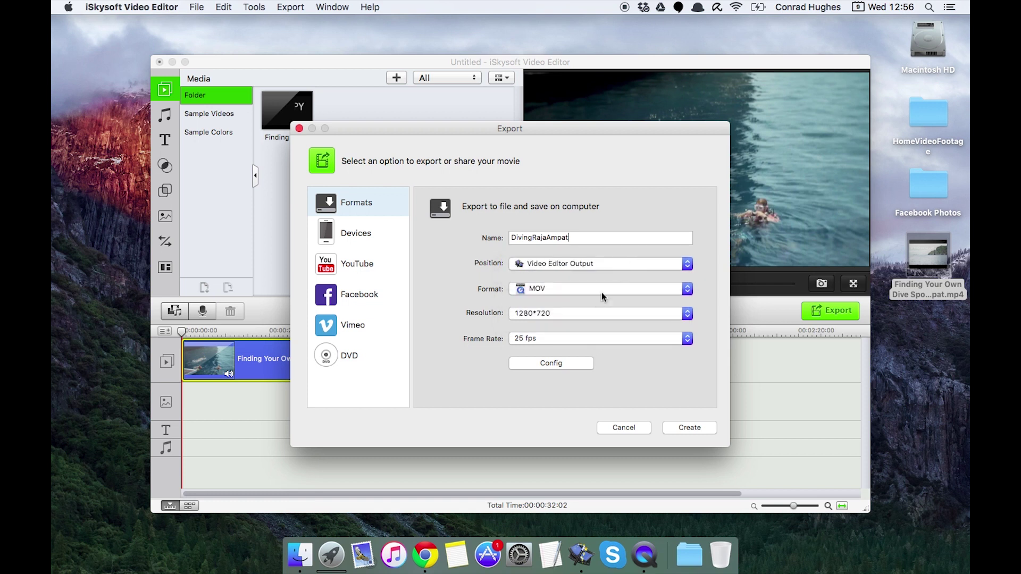
click(579, 264)
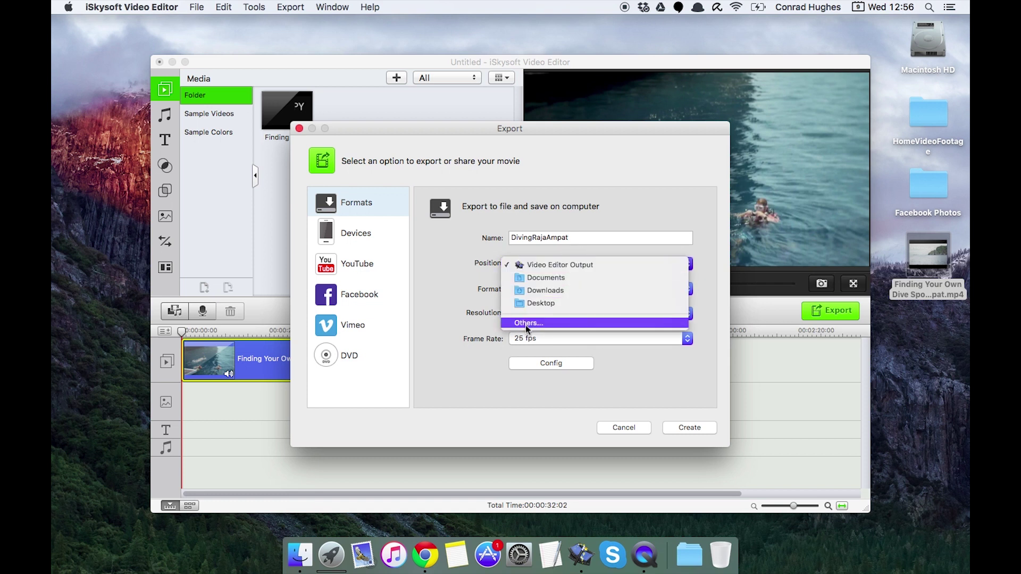
click(462, 292)
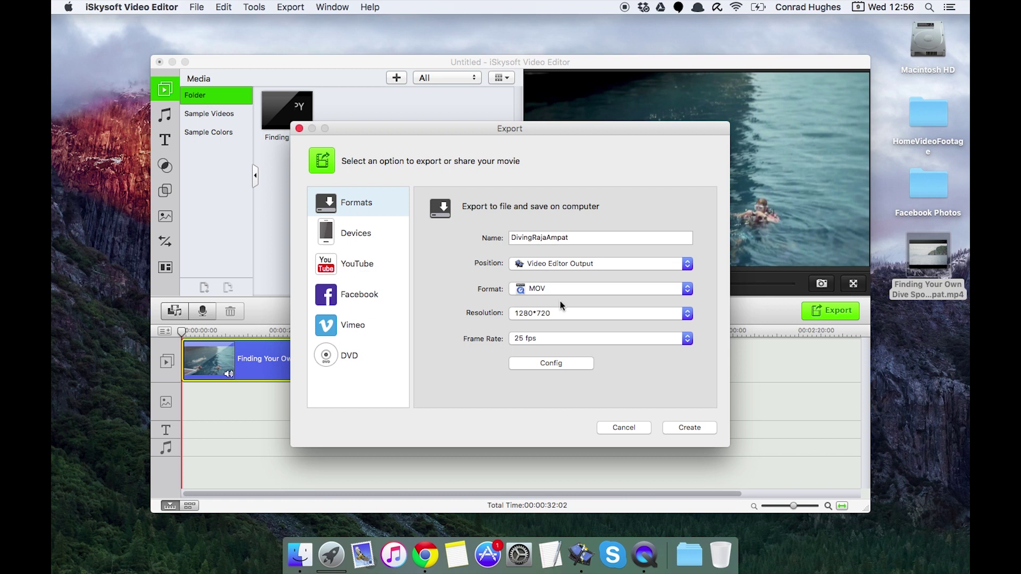
Keep MOV format and 25 fps while raising the resolution to 1920*1080
click(547, 289)
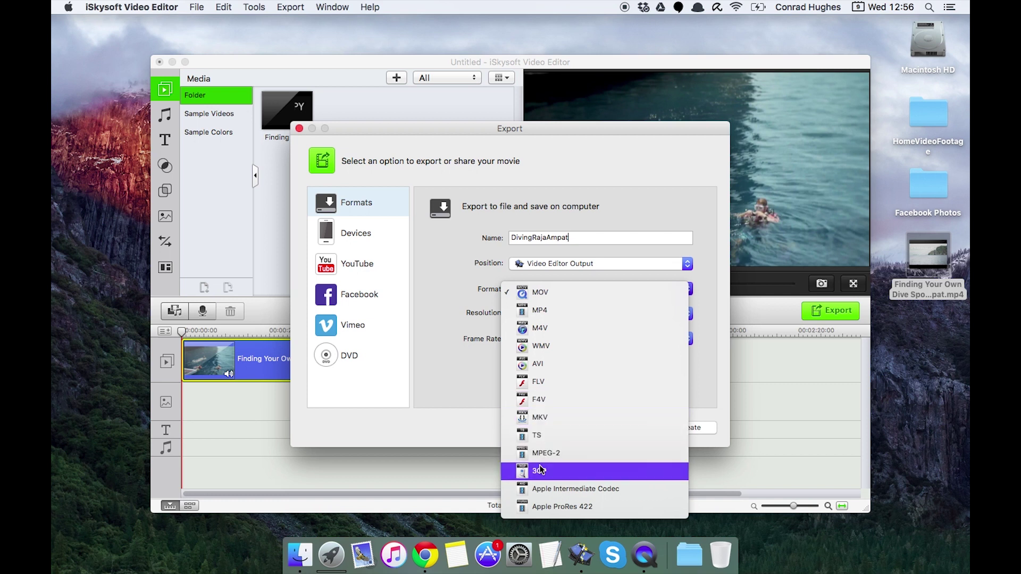
click(460, 287)
click(570, 317)
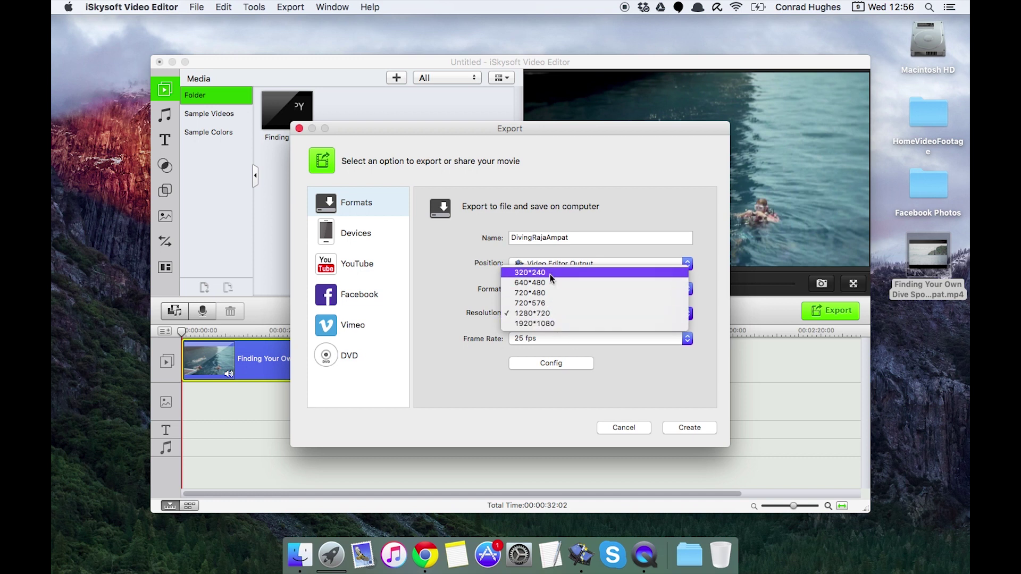
click(531, 324)
click(524, 341)
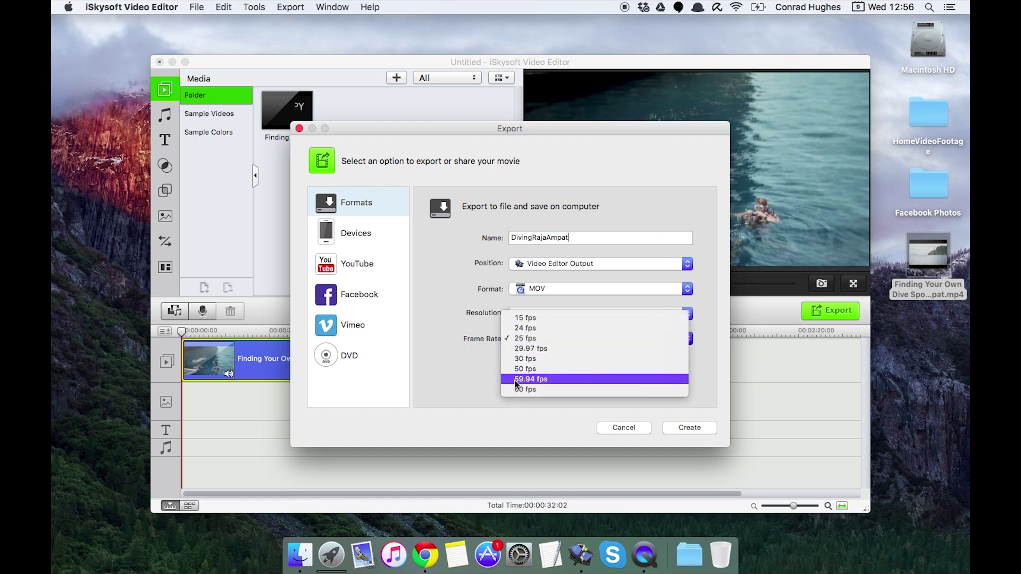
click(474, 351)
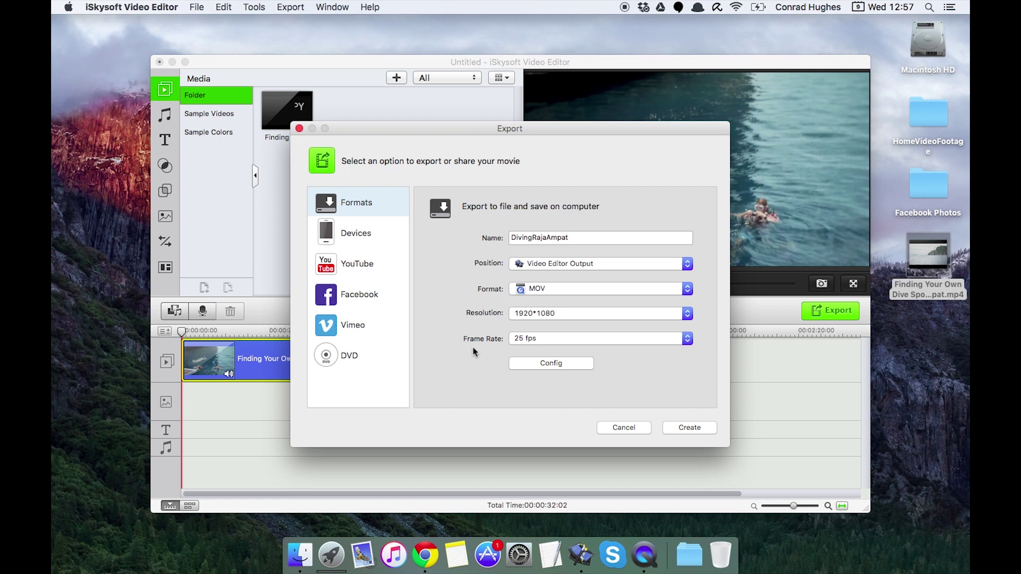
In the export settings, keep H.264 video and switch the resolution to a custom 1280×720
click(532, 364)
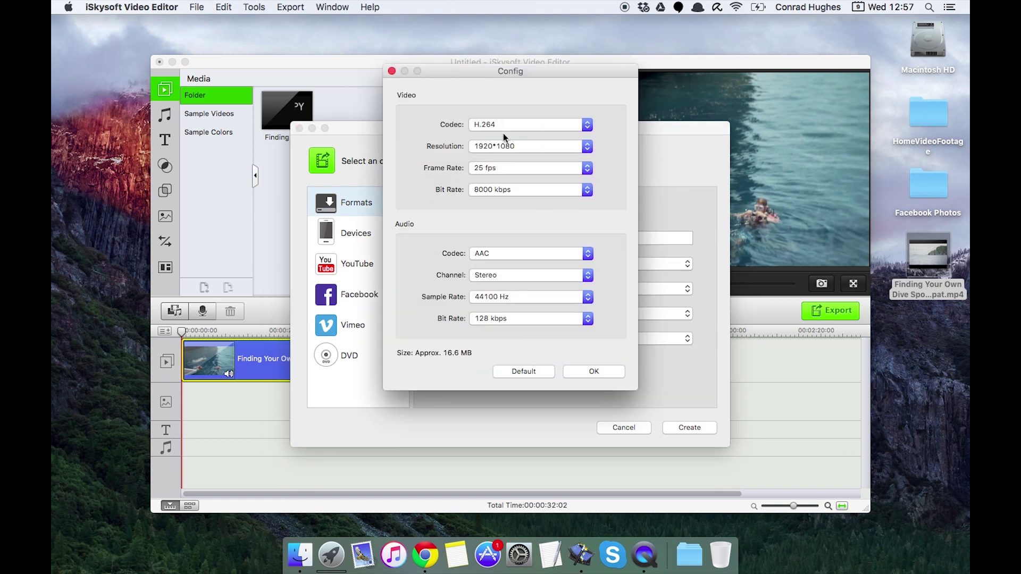
click(487, 124)
click(487, 127)
click(488, 152)
click(488, 152)
click(487, 154)
click(486, 161)
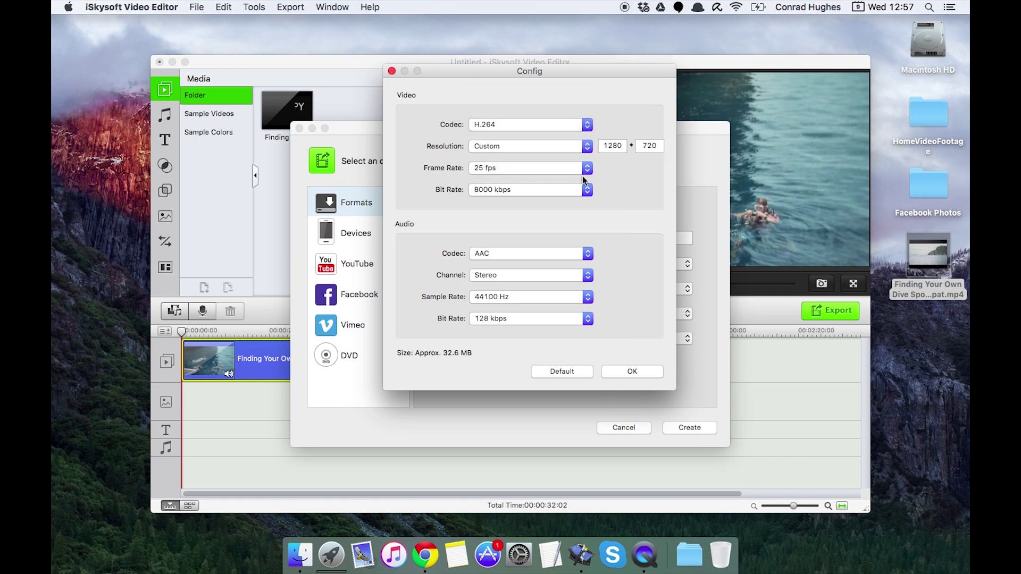
Keep 25 fps and set a custom video bit rate of 18000 kbps
click(488, 167)
click(489, 167)
click(489, 167)
click(430, 196)
click(505, 192)
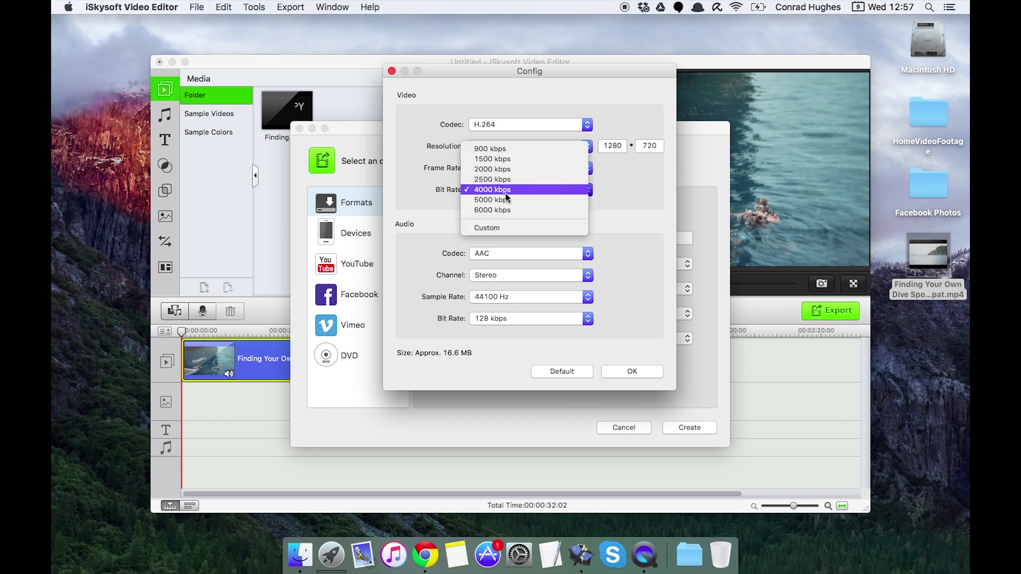
click(493, 228)
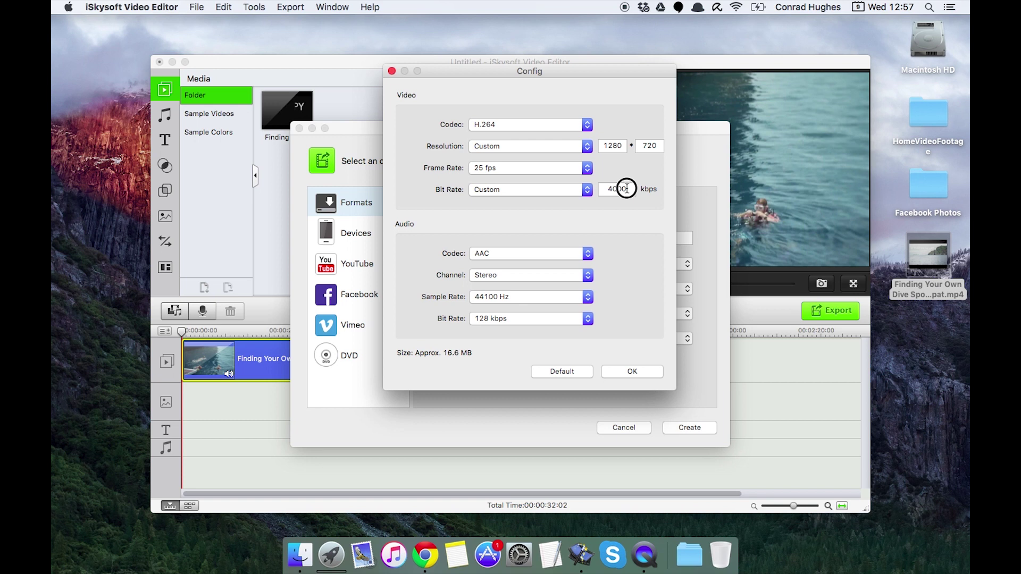
double_click(622, 191)
text(18000)
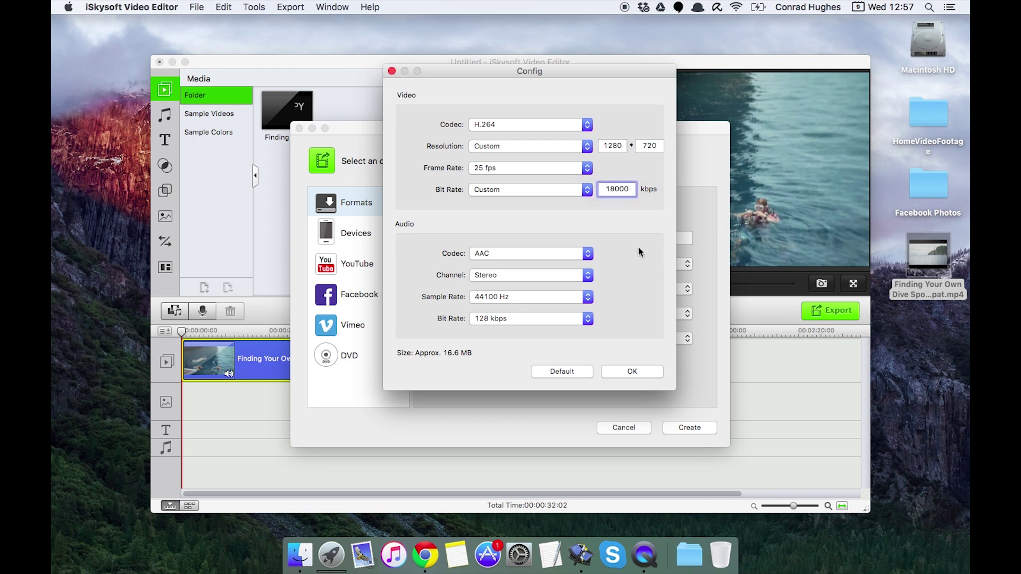
Keep AAC, Stereo, 44100 Hz and 128 kbps audio, and confirm the settings
click(557, 254)
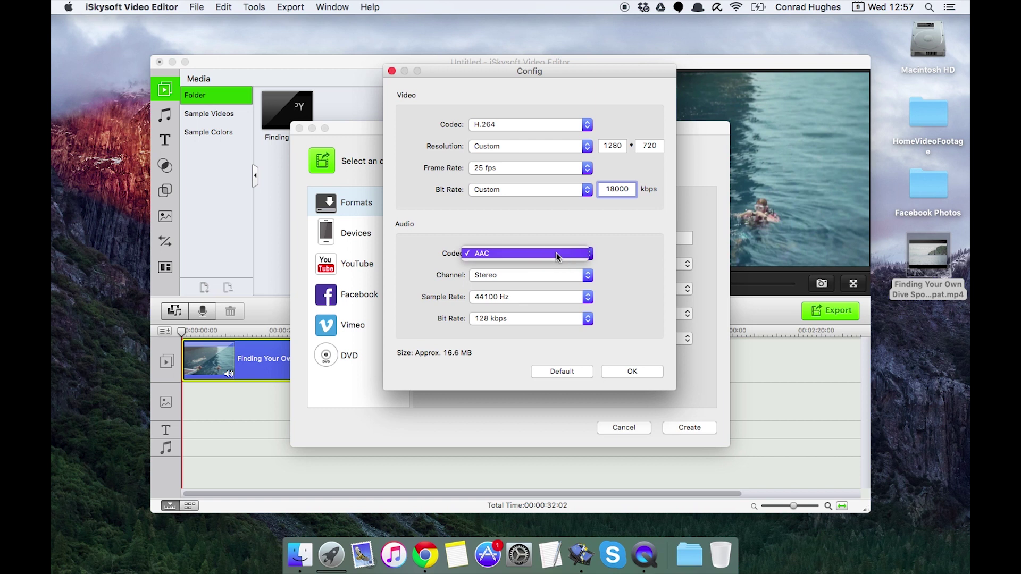
click(556, 253)
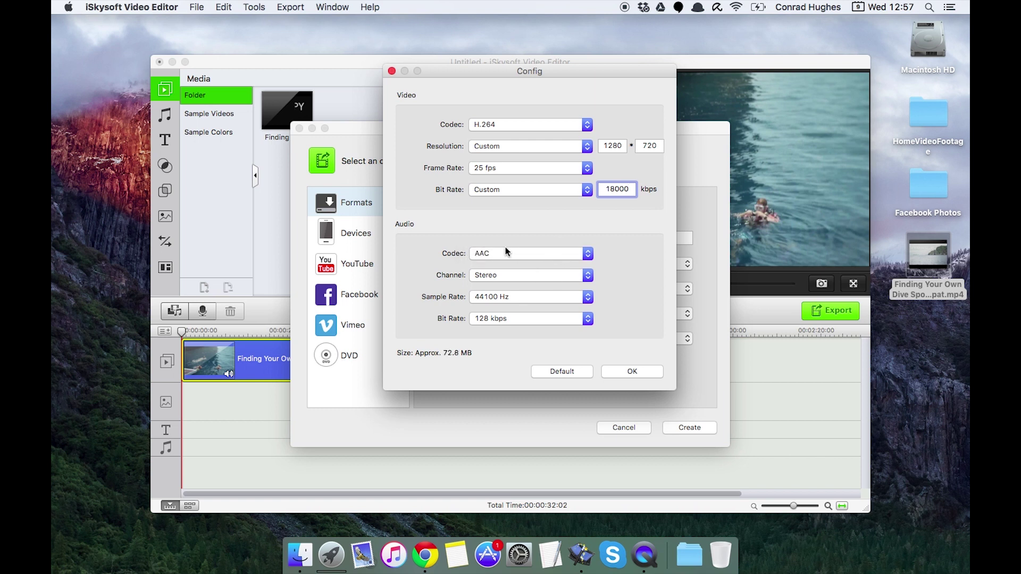
click(502, 276)
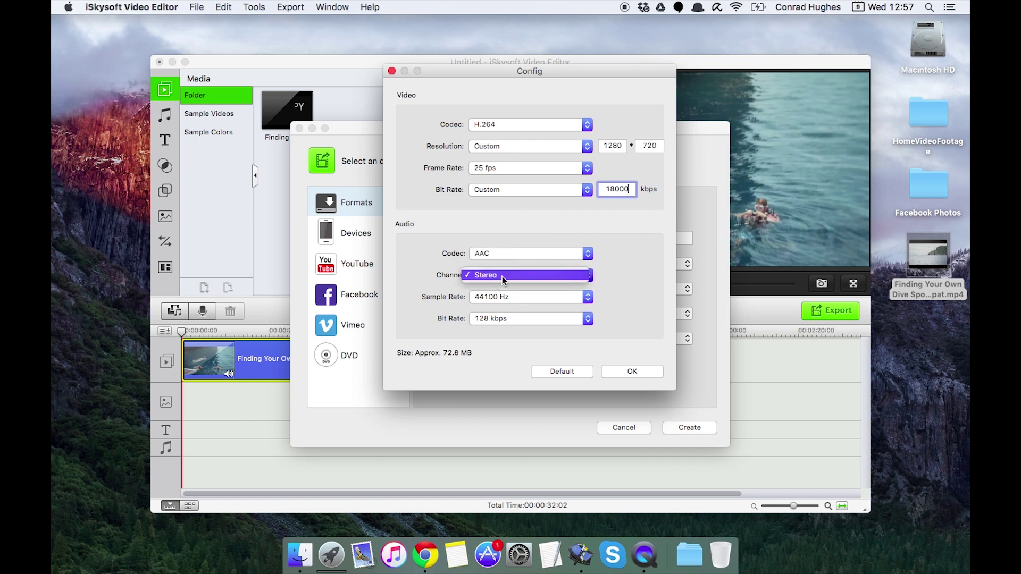
click(502, 276)
click(499, 296)
click(494, 297)
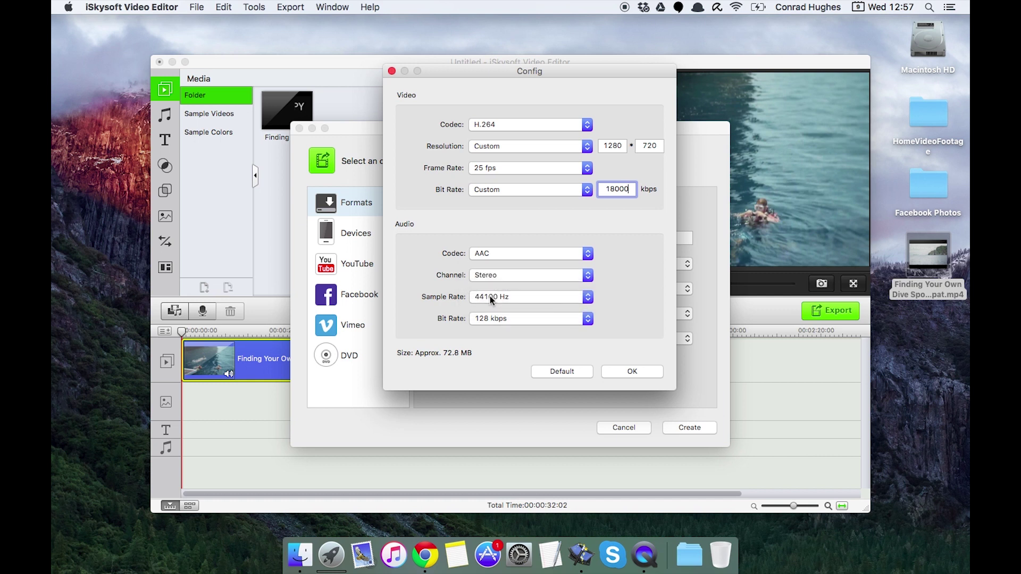
click(493, 318)
click(493, 319)
click(626, 371)
Show the Devices export options, keeping iPhone and the Video Editor Output location
click(365, 236)
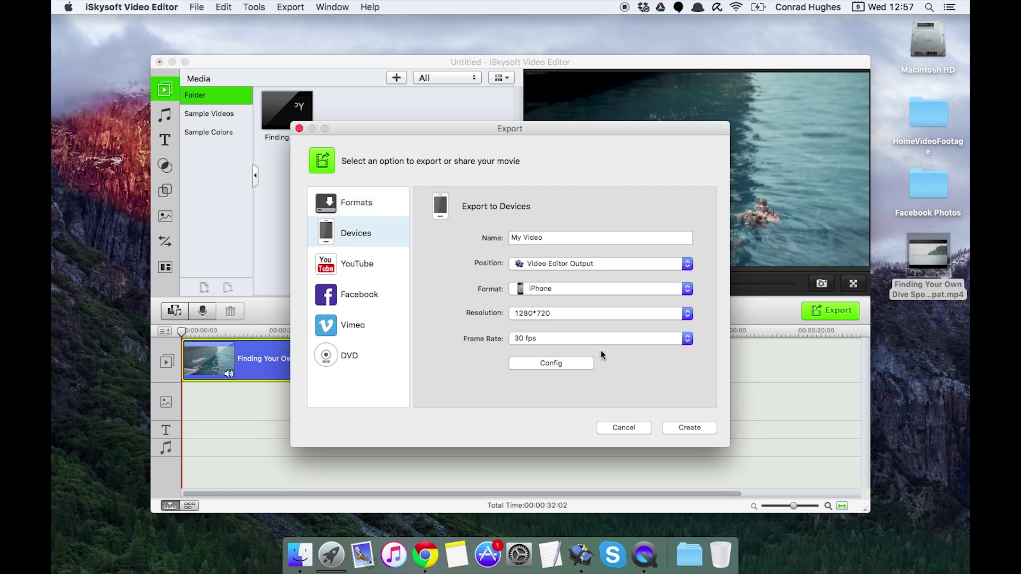
click(558, 289)
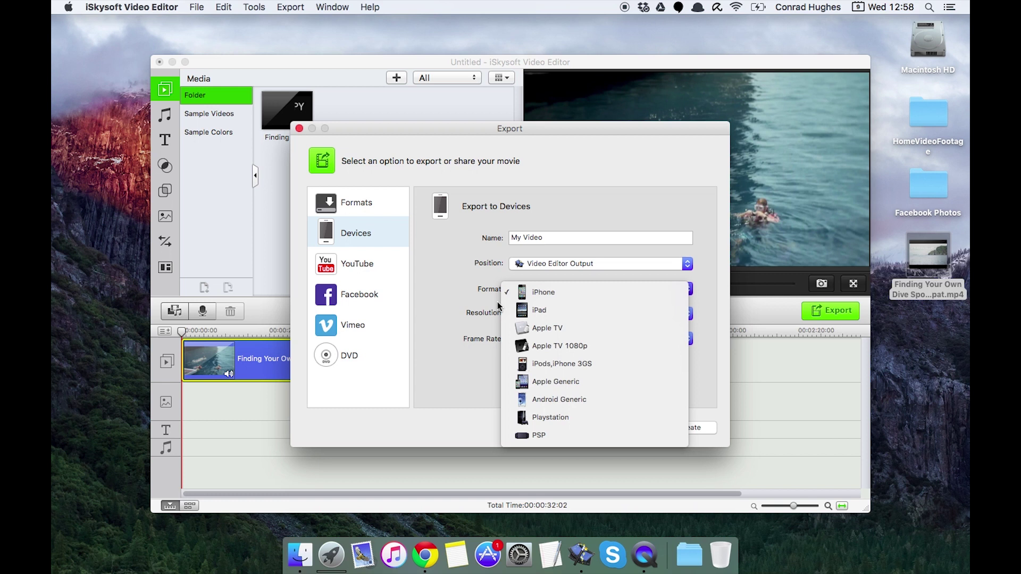
click(449, 277)
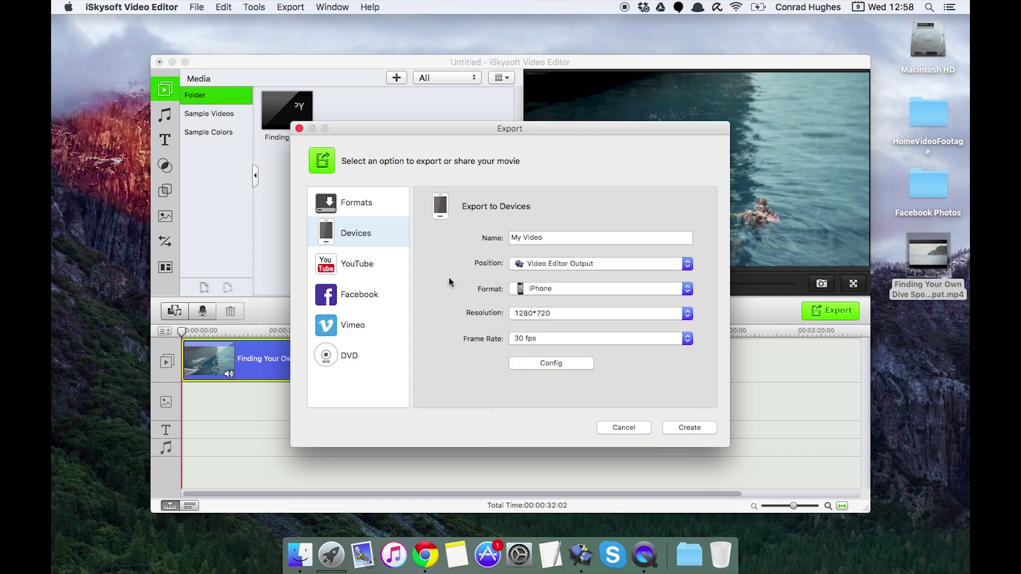
click(554, 265)
click(555, 267)
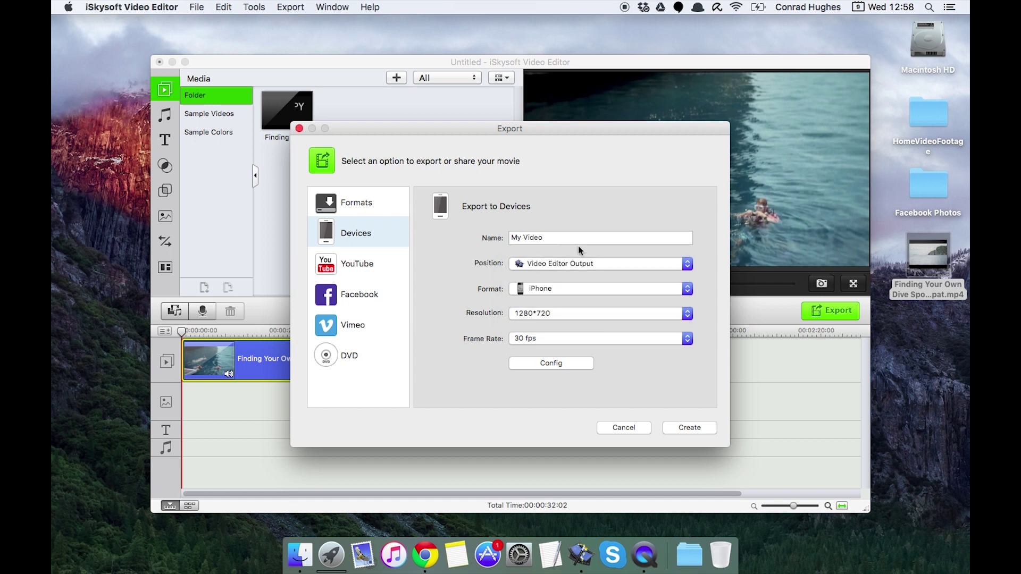
Try iPad, Apple TV 1080p and Apple TV presets, reviewing Apple TV's detailed settings
click(540, 288)
click(537, 311)
click(532, 291)
click(549, 329)
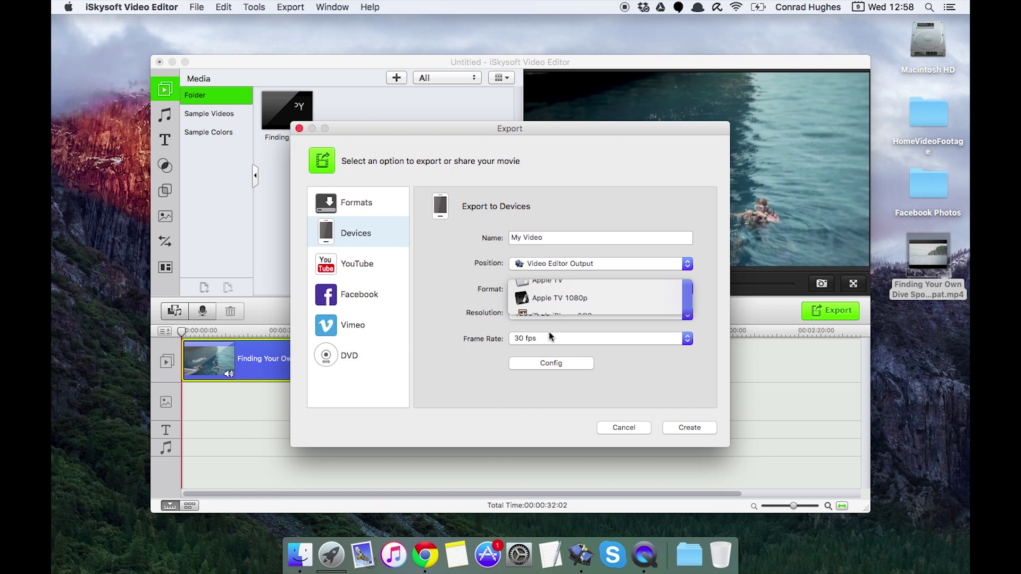
click(554, 282)
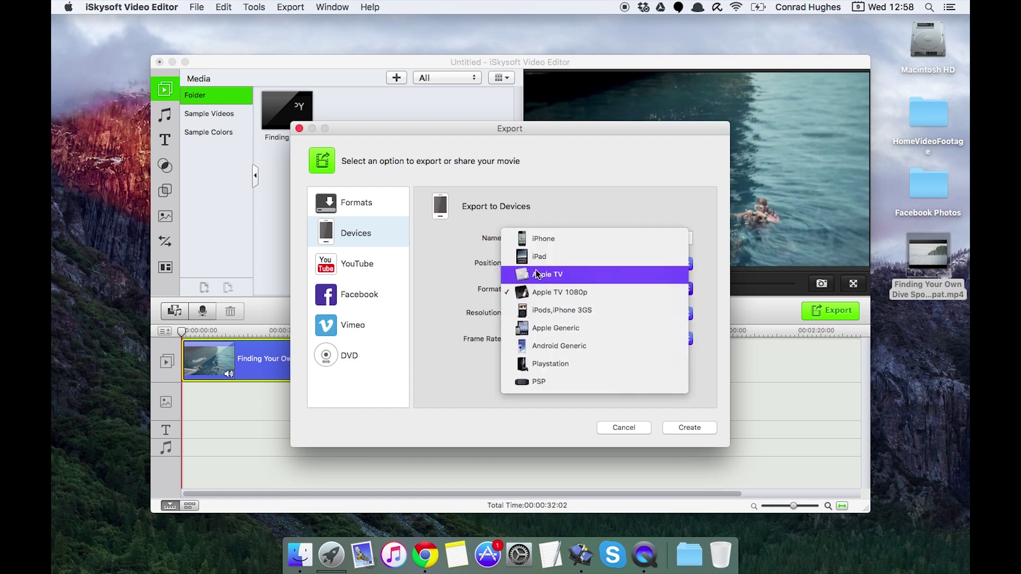
click(535, 270)
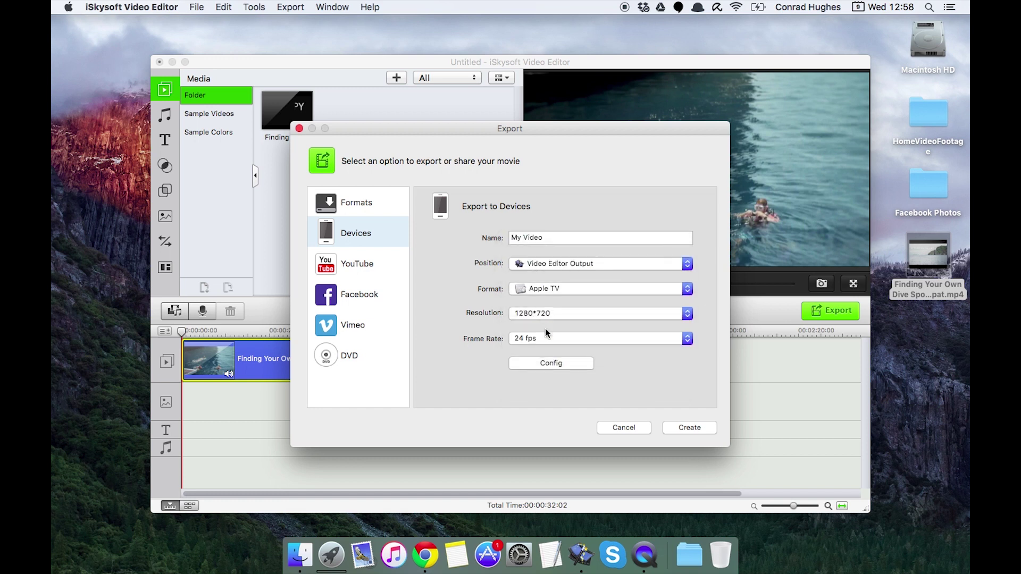
click(537, 359)
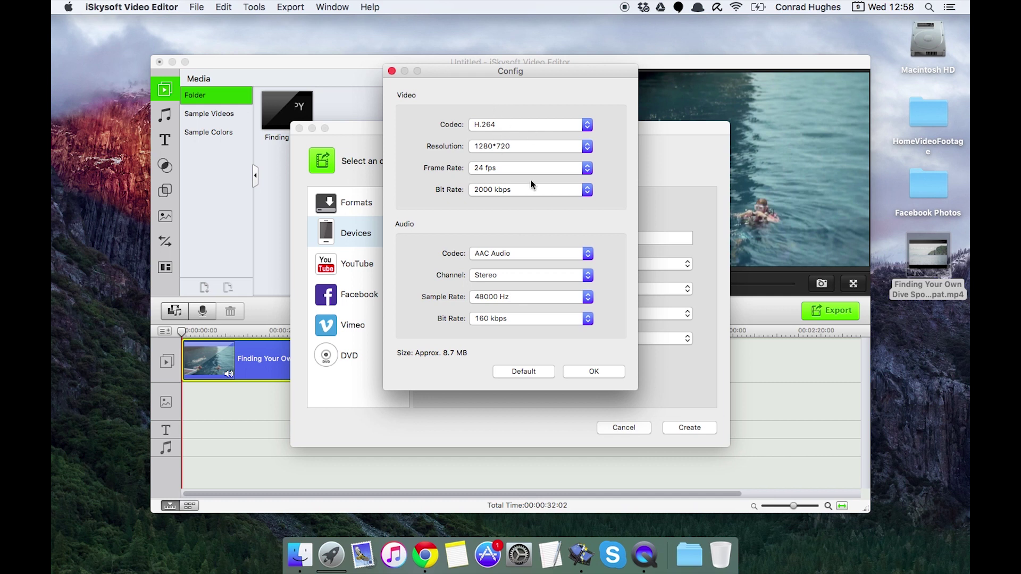
click(578, 371)
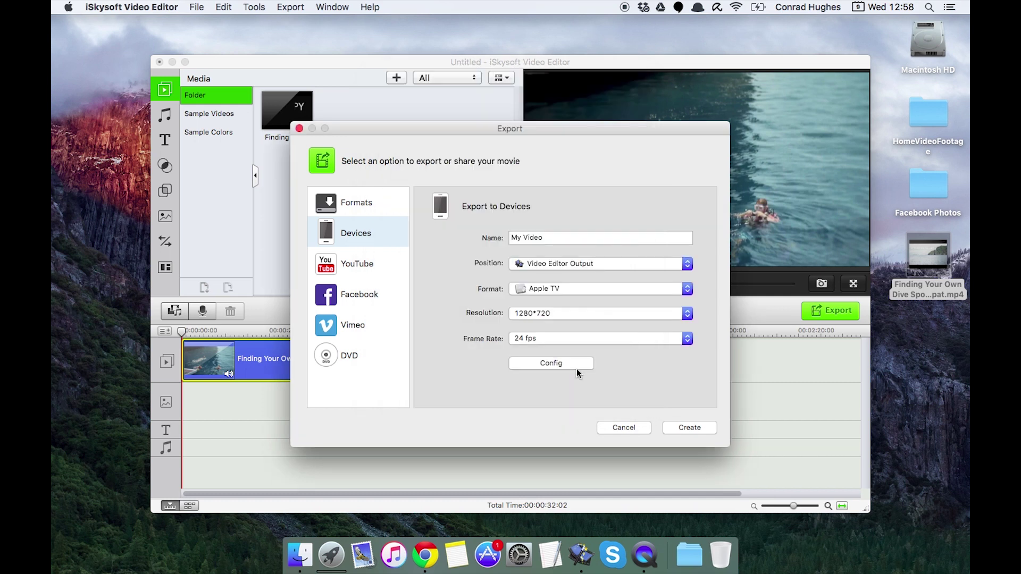
Review the detailed settings of the iPods,iPhone 3GS and Android Generic presets
click(525, 292)
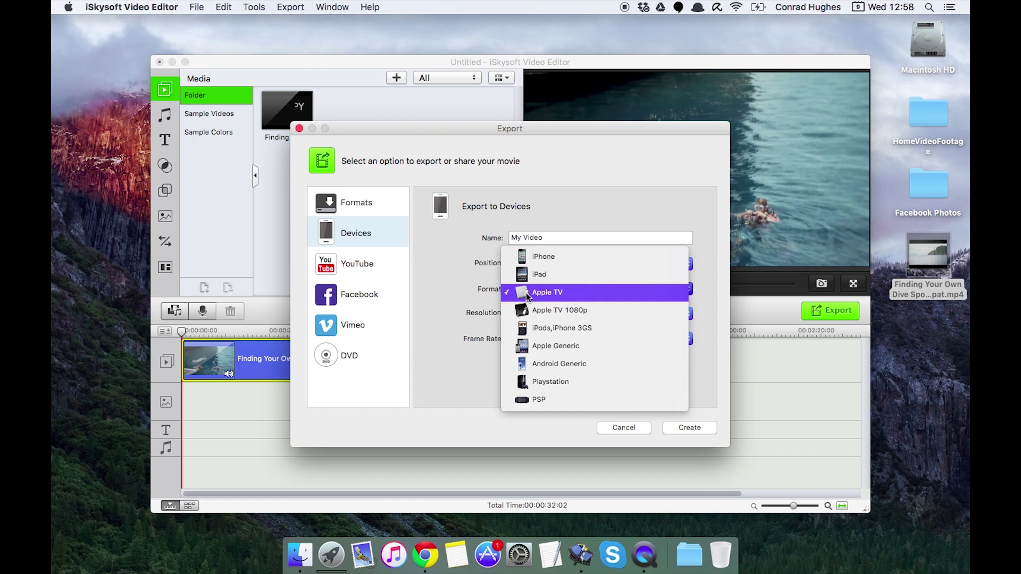
click(537, 322)
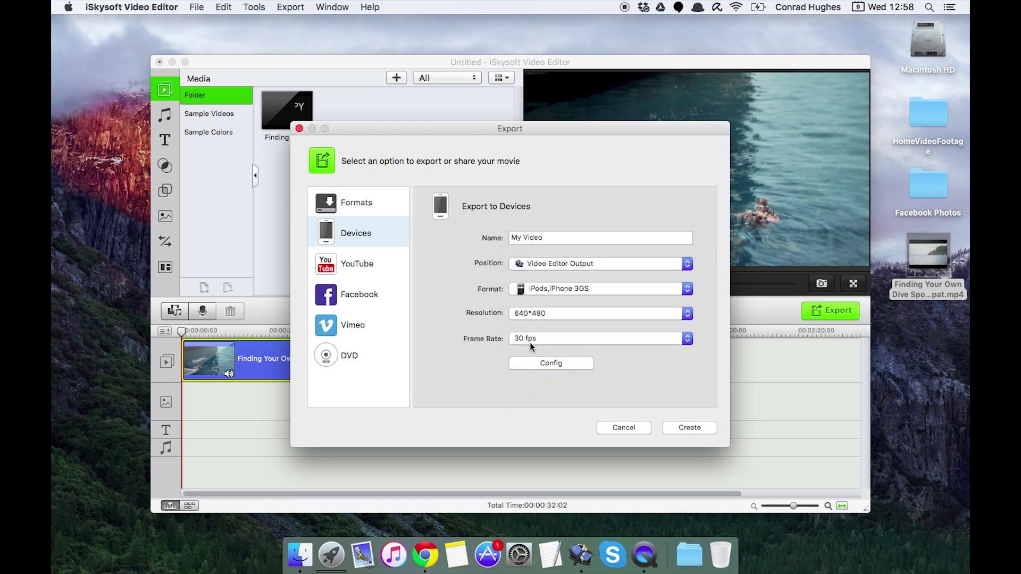
click(528, 365)
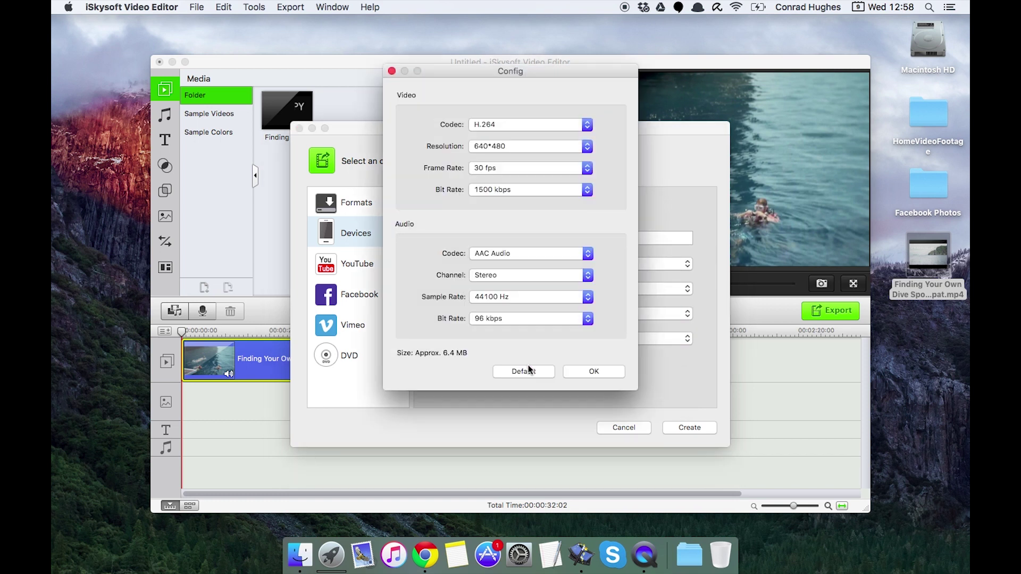
click(593, 371)
click(555, 290)
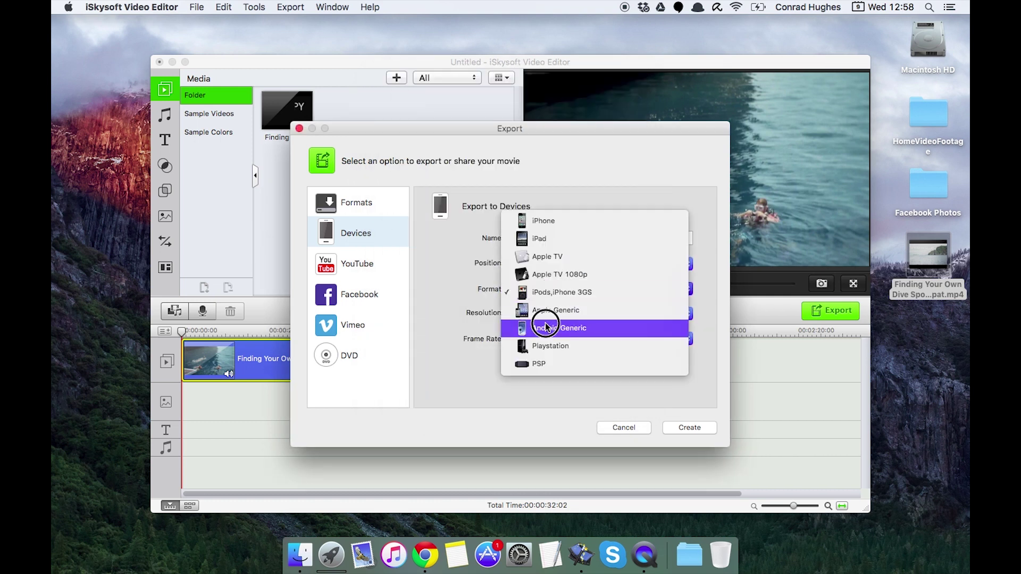
click(548, 327)
click(543, 363)
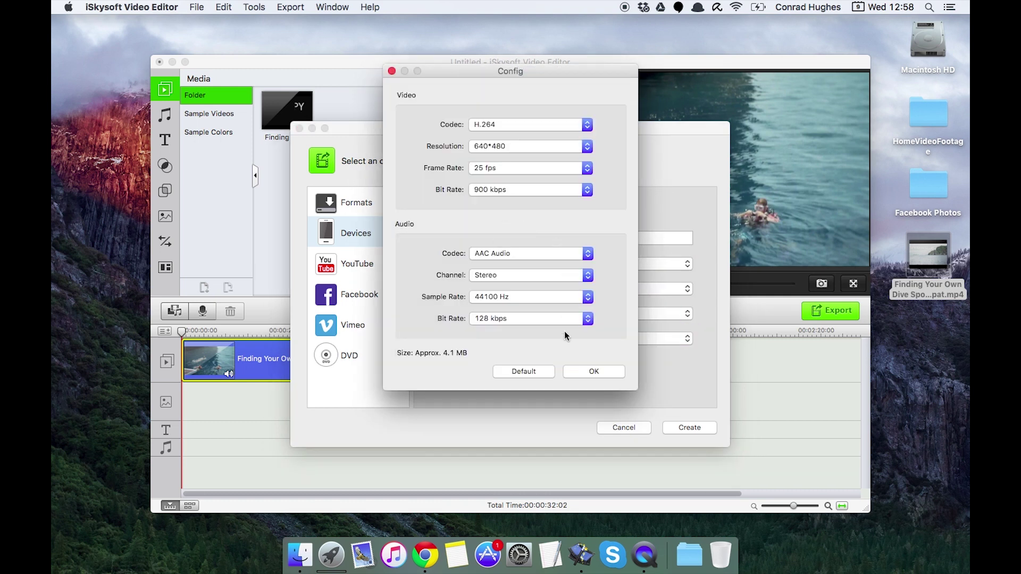
click(585, 374)
Select Playstation, then PSP, and accept its 480*272, 24 fps settings
click(554, 296)
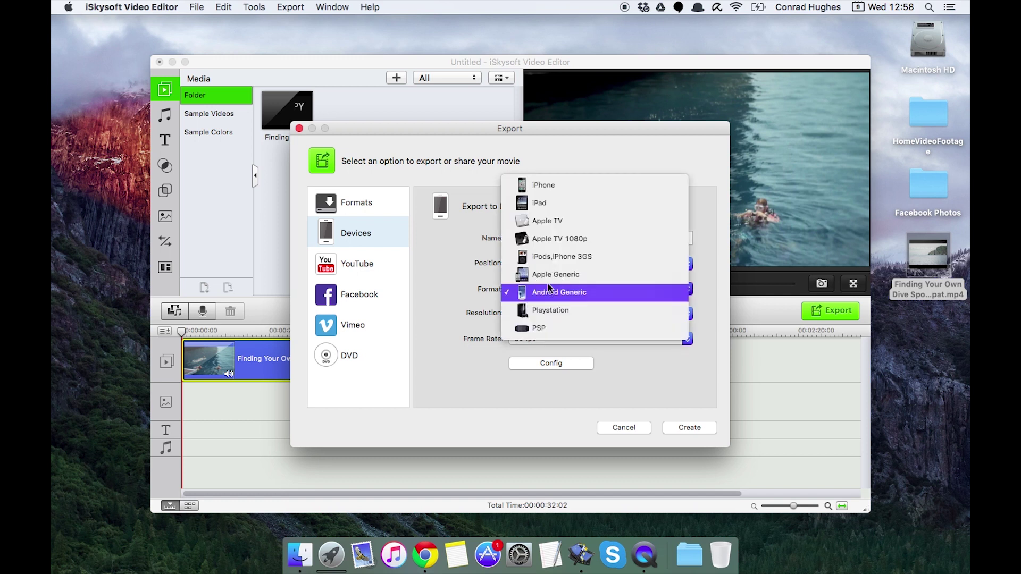
click(537, 310)
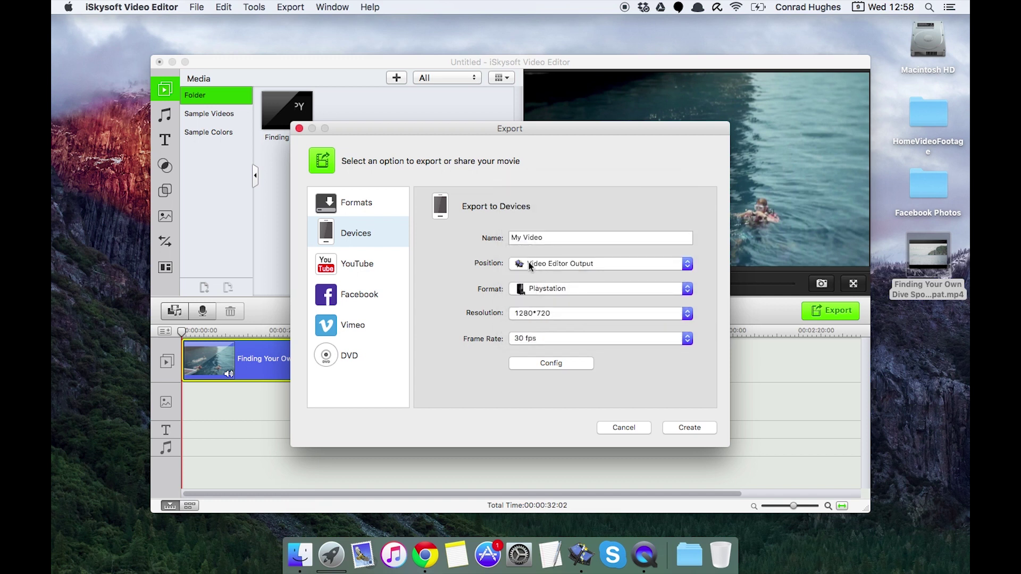
click(529, 263)
click(537, 265)
click(544, 288)
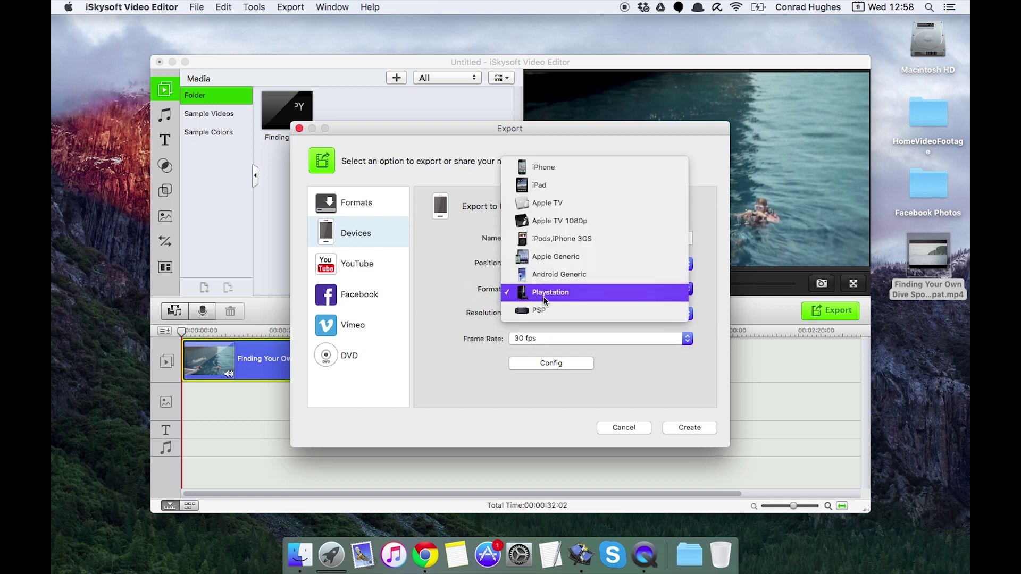
click(541, 312)
click(540, 364)
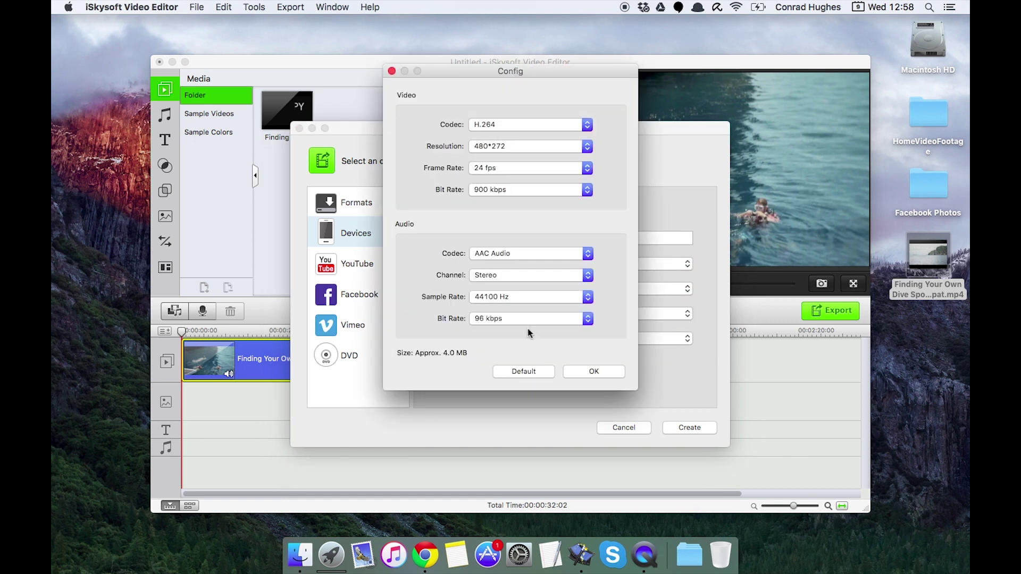
click(588, 373)
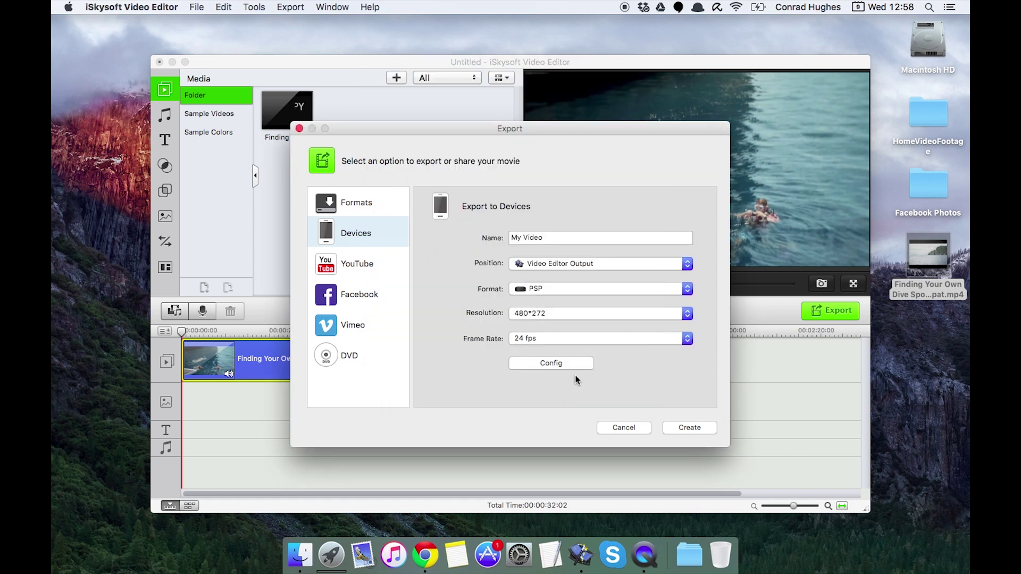
Show YouTube options, dismiss the Google sign-in, and keep Film & Animation category
click(371, 262)
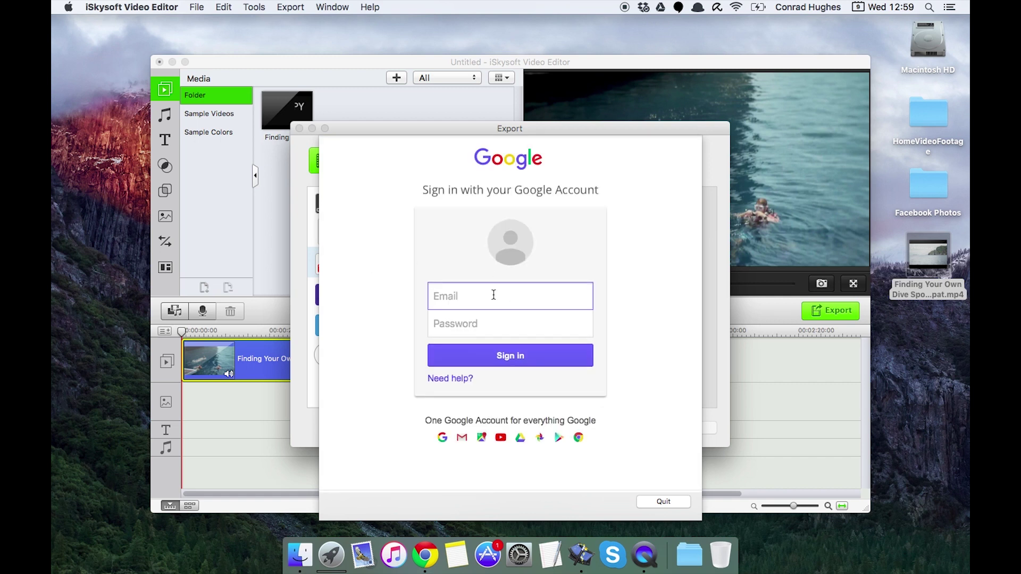
click(656, 503)
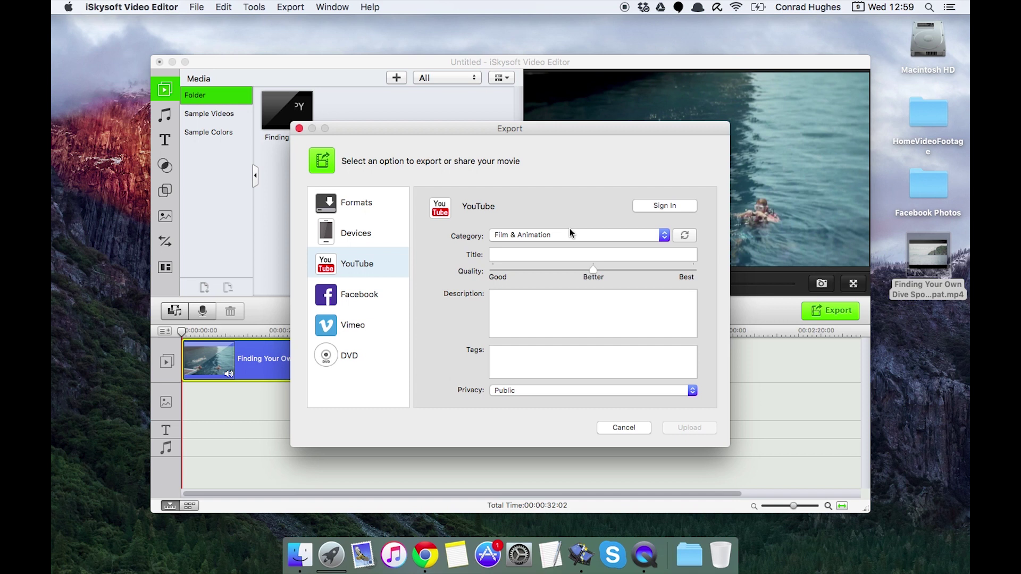
click(554, 233)
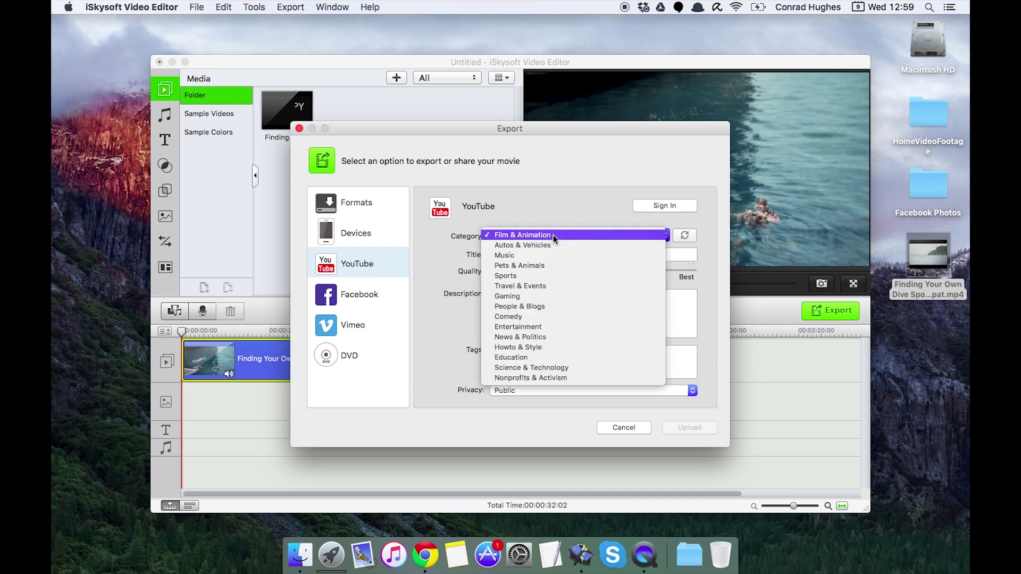
click(553, 234)
Go through the title, description and tags fields, keeping privacy Public
click(552, 255)
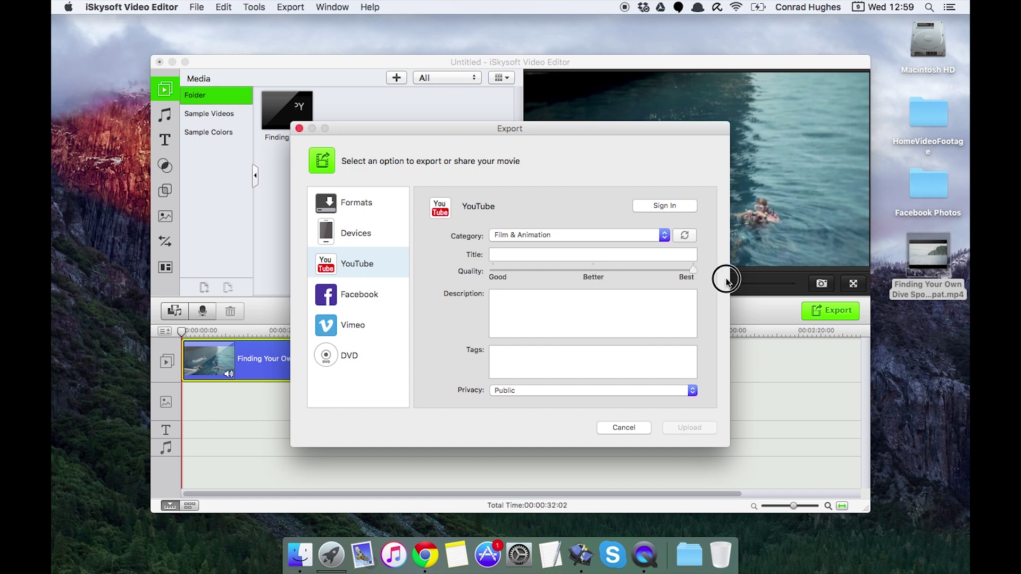
click(576, 316)
click(562, 362)
click(545, 389)
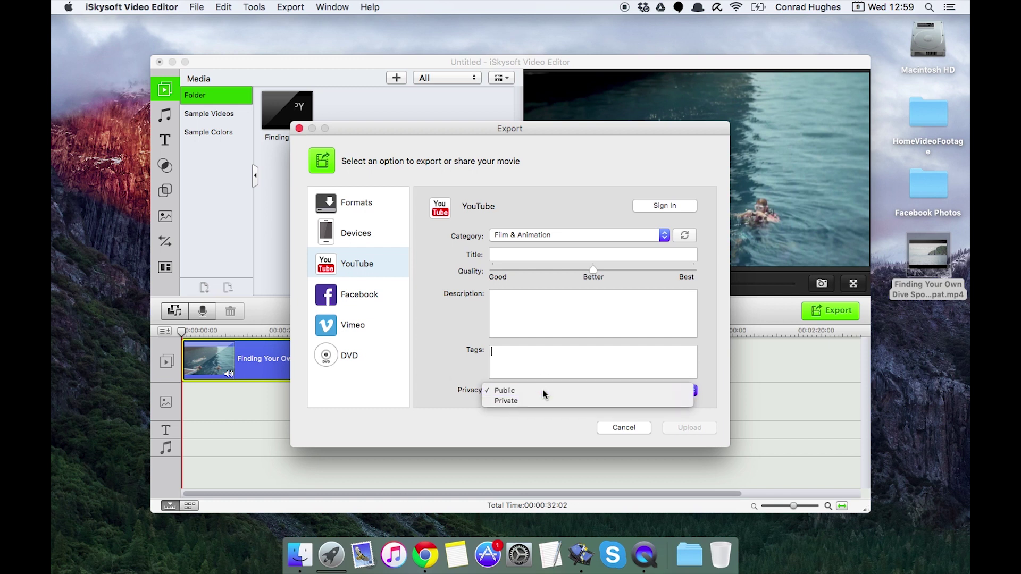
click(544, 392)
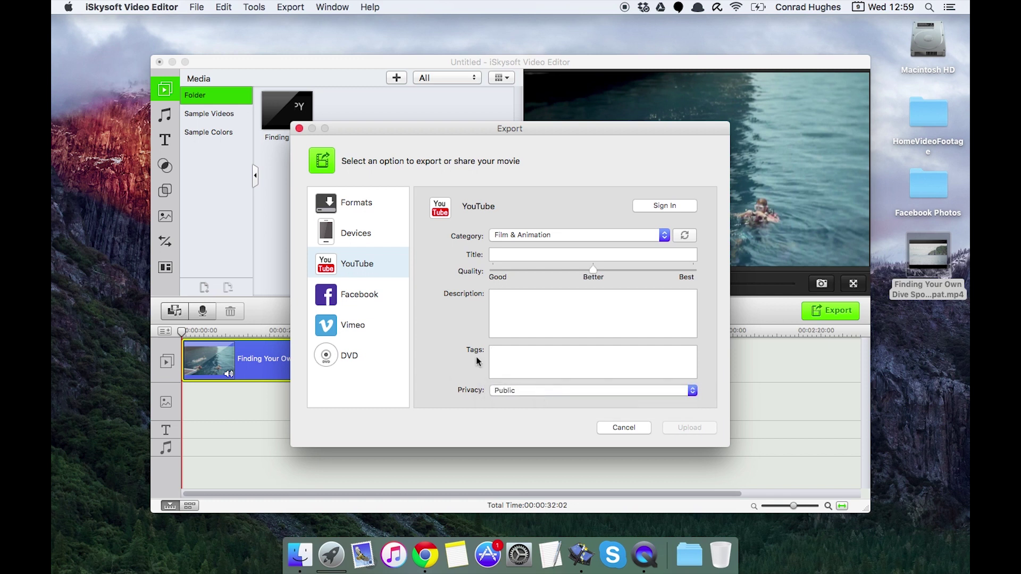
Show the Facebook, then Vimeo upload options, dismissing each sign-in sheet
click(352, 307)
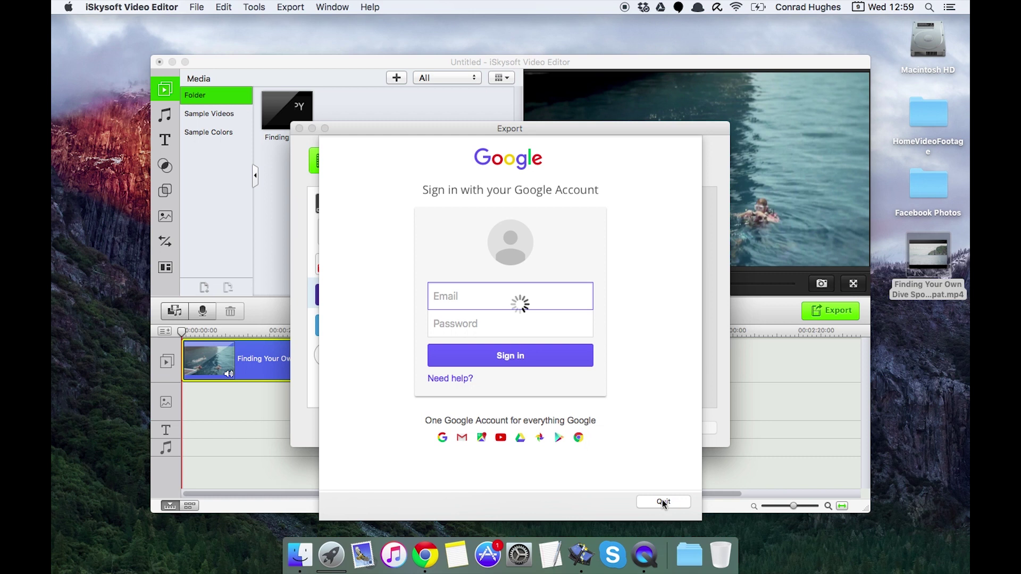
click(662, 502)
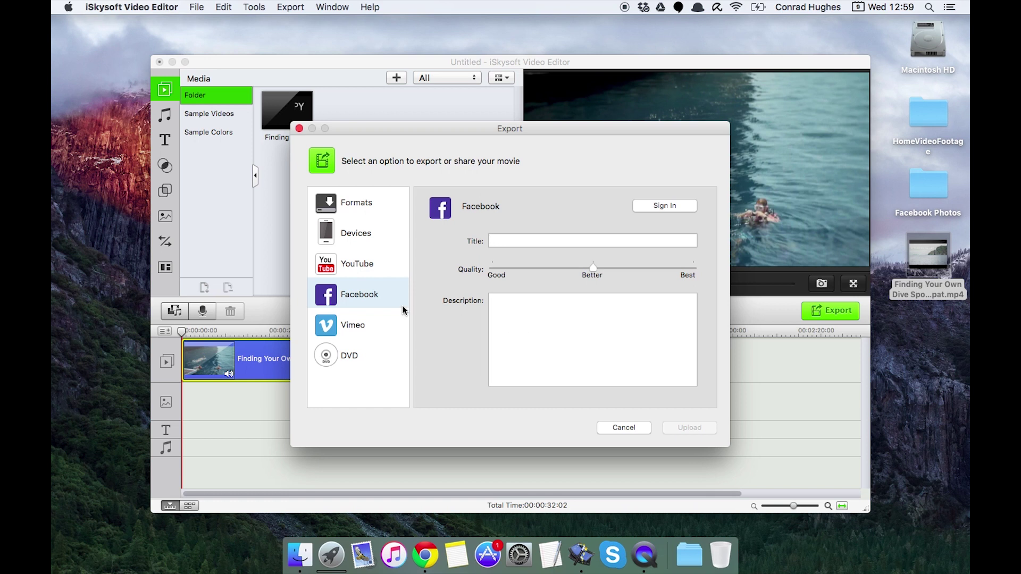
click(338, 330)
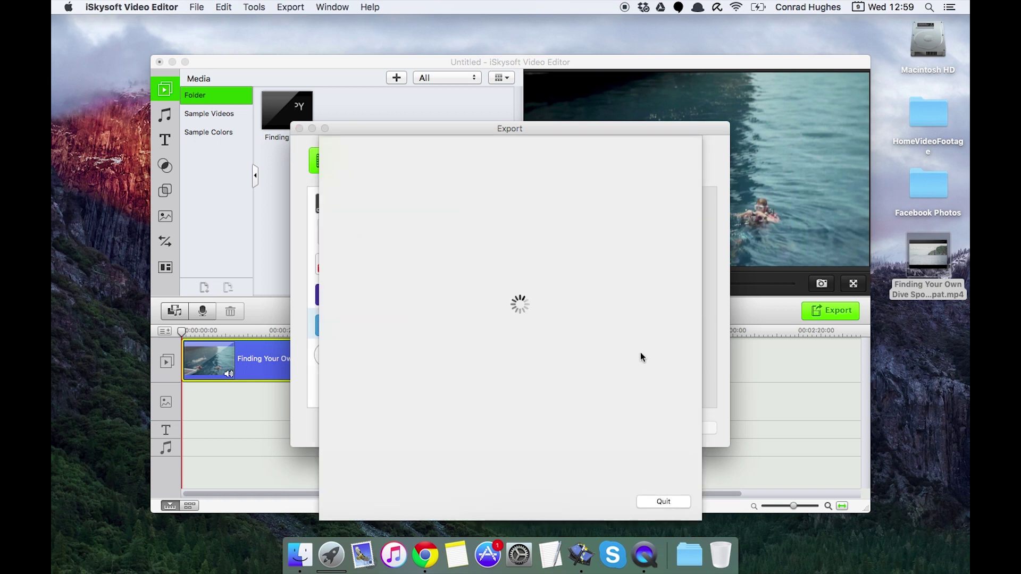
click(655, 501)
Keep the Vimeo video viewable by Anyone and select the description field
click(527, 384)
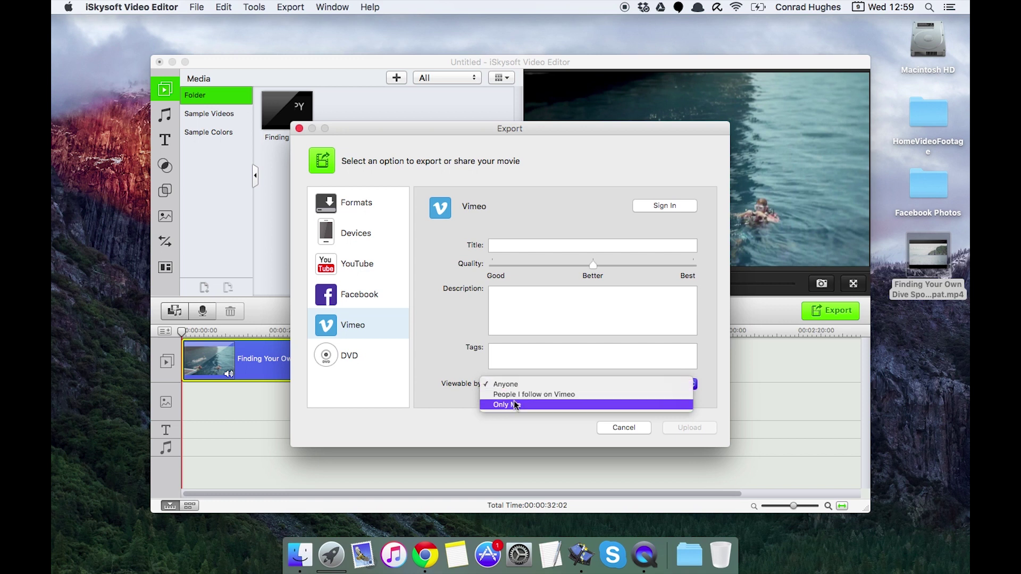
click(462, 365)
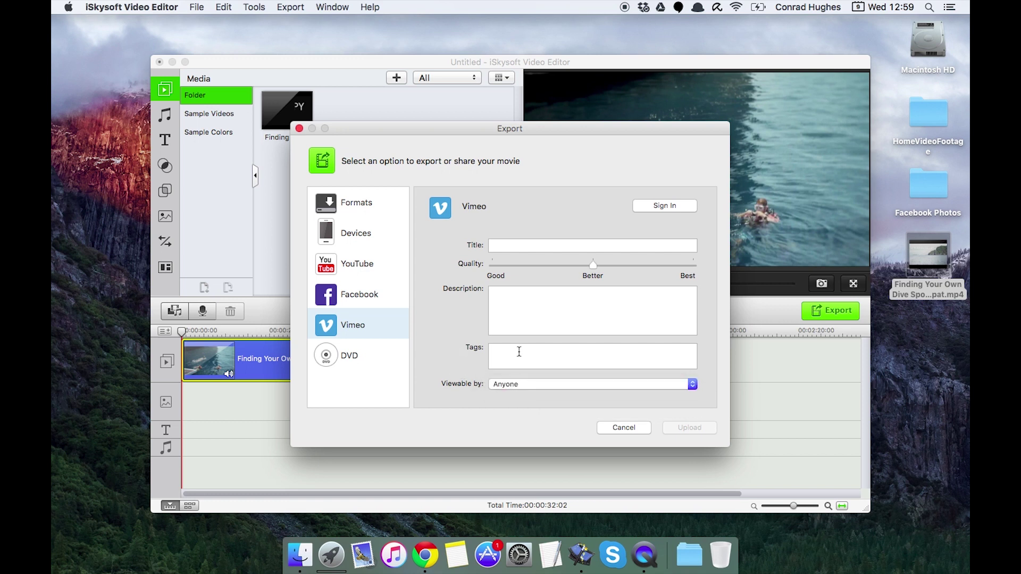
click(502, 304)
Show DVD options for My DVD, browse menu templates without adding one, then check TV standard NTSC
click(346, 356)
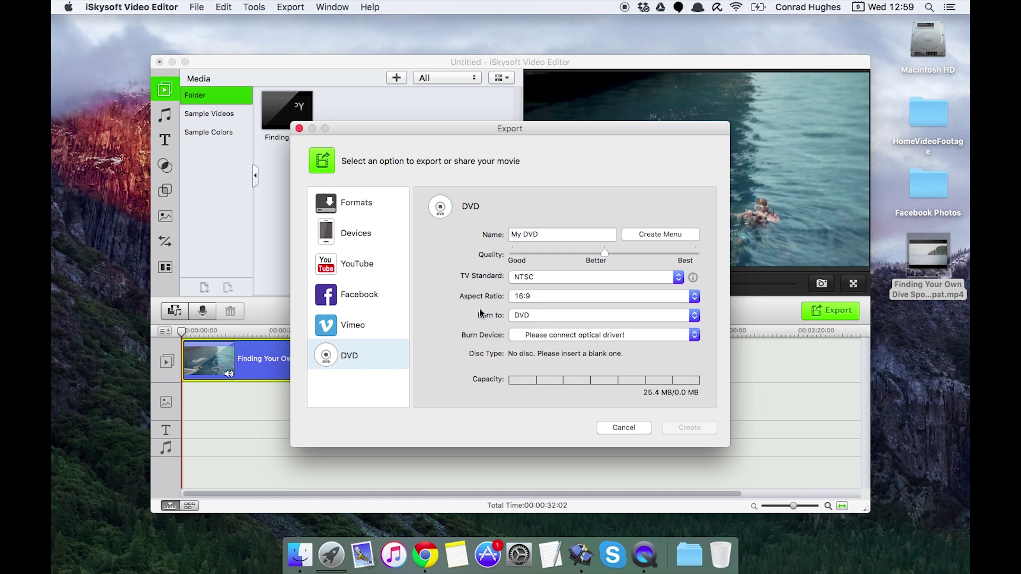
click(654, 235)
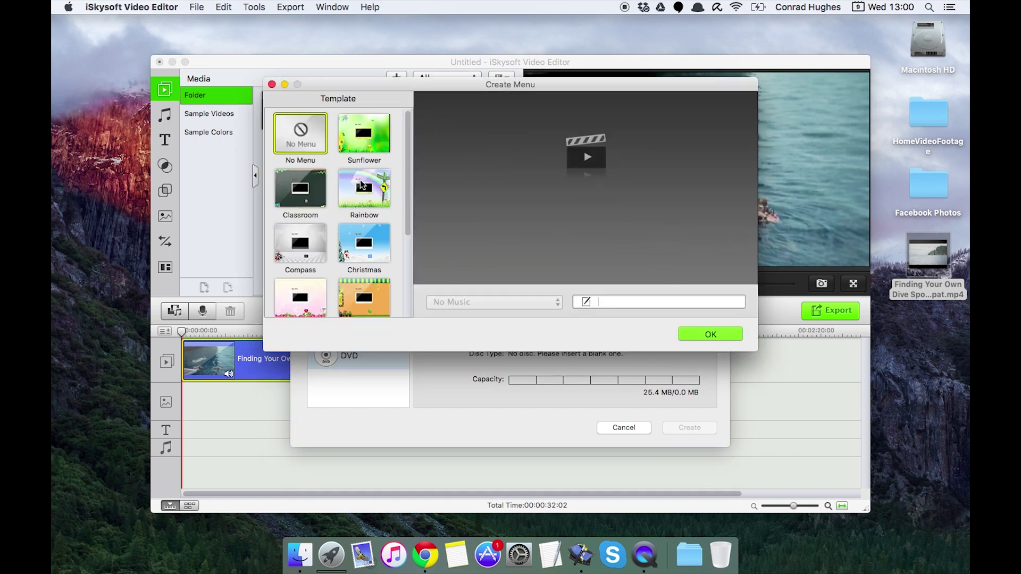
scroll(360, 180, down, 5)
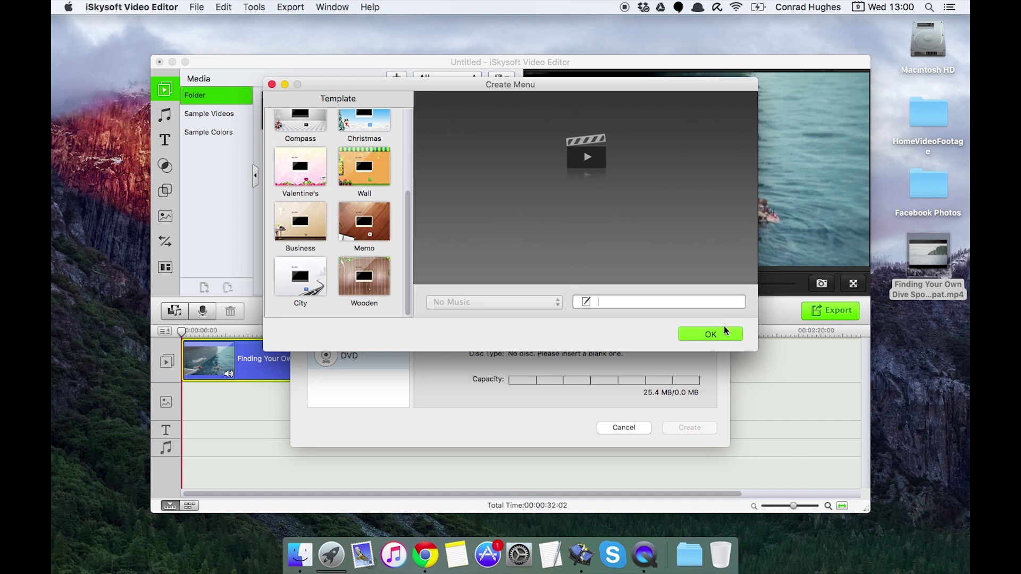
click(711, 334)
click(537, 277)
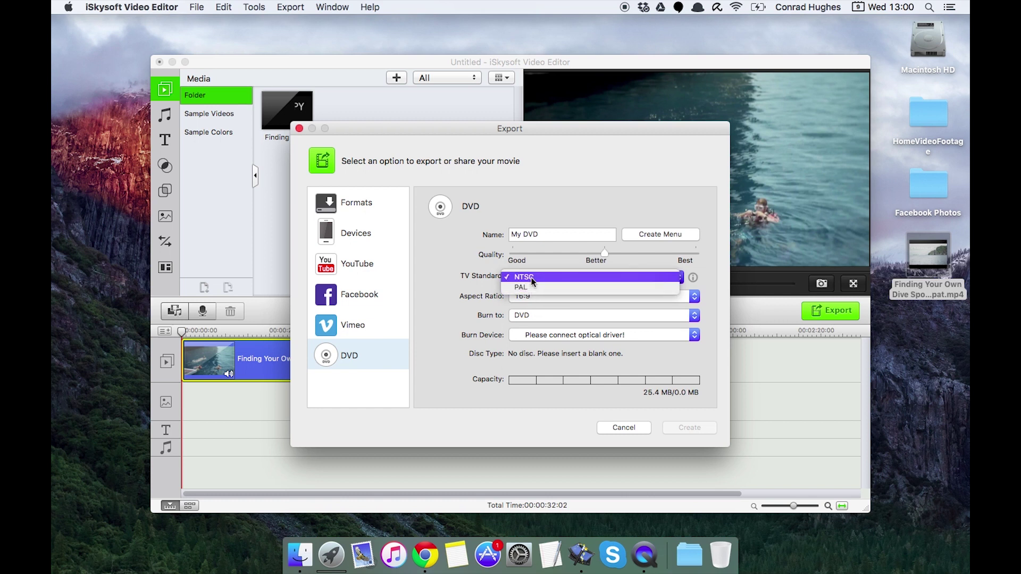
Keep NTSC and 16:9 for the DVD and set Burn to ISO image
click(531, 277)
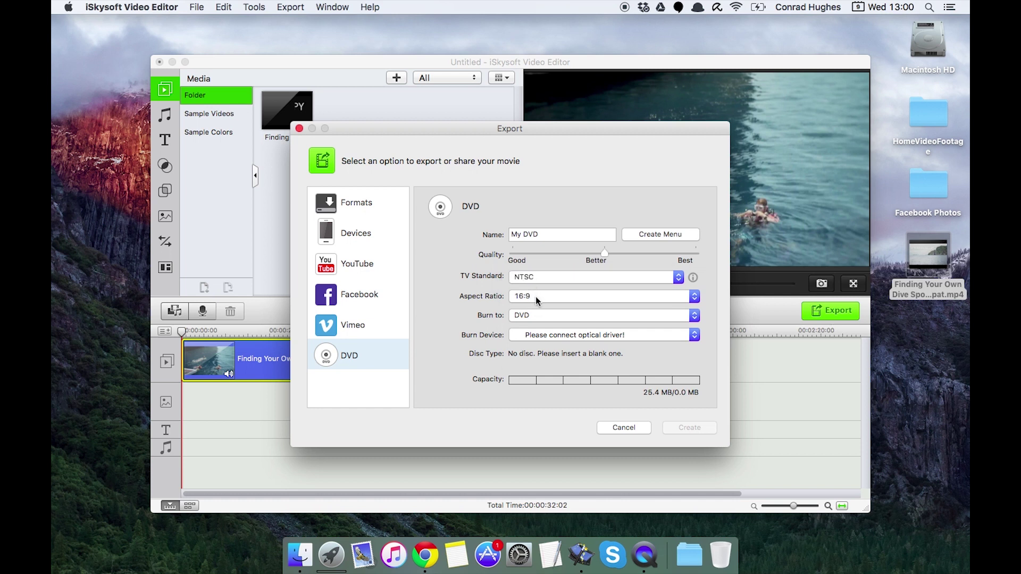
click(535, 297)
click(535, 296)
click(535, 315)
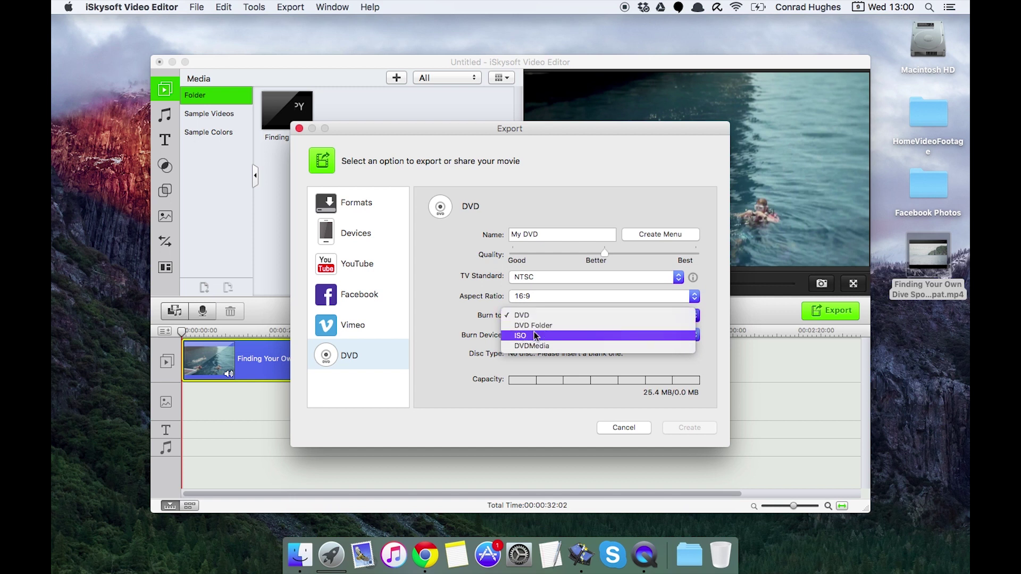
click(535, 336)
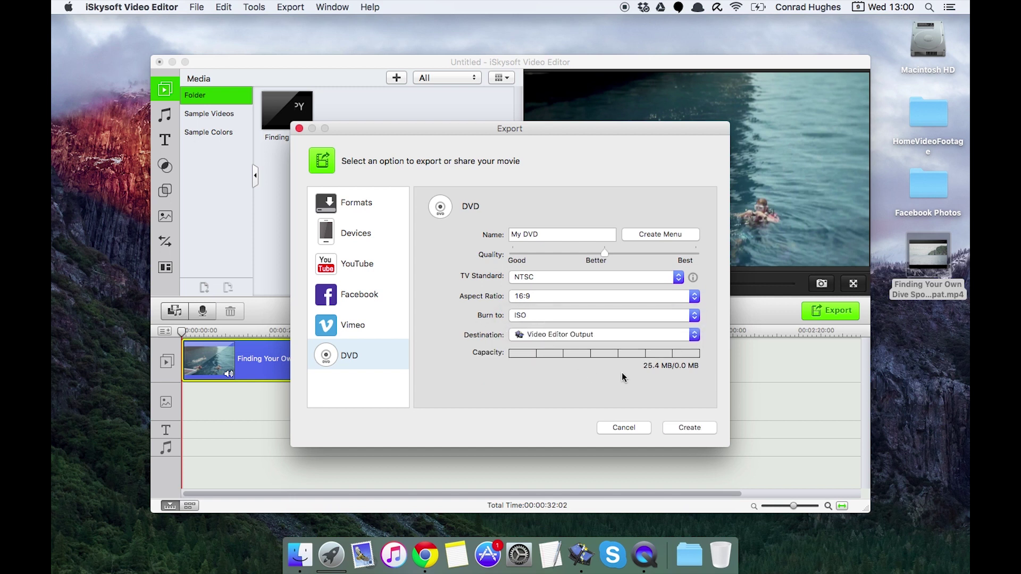
Move DVD quality through Best, Good, Better and back to Best, then cancel the export
drag(605, 253, 689, 254)
drag(599, 250, 515, 252)
click(607, 254)
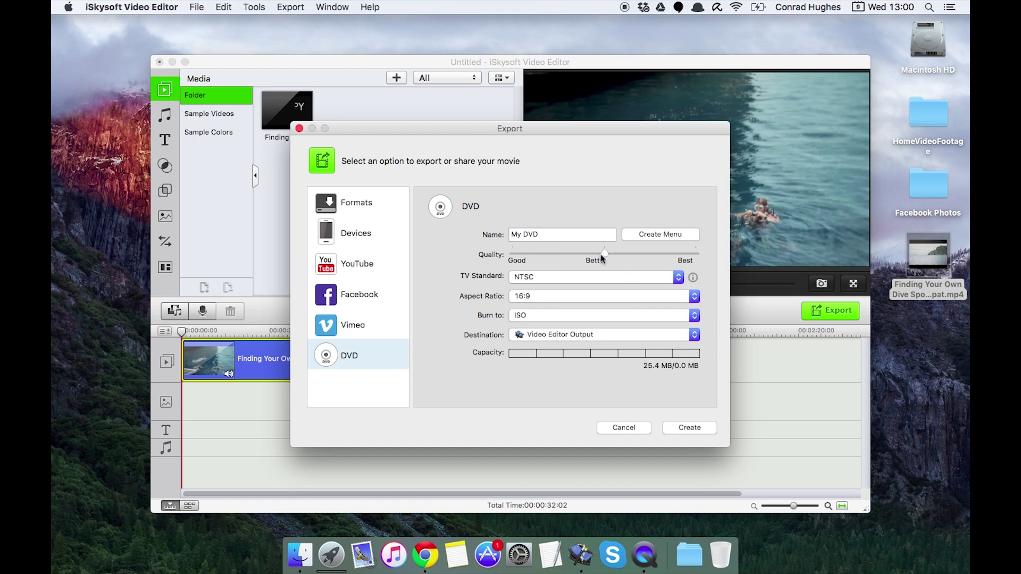
click(695, 255)
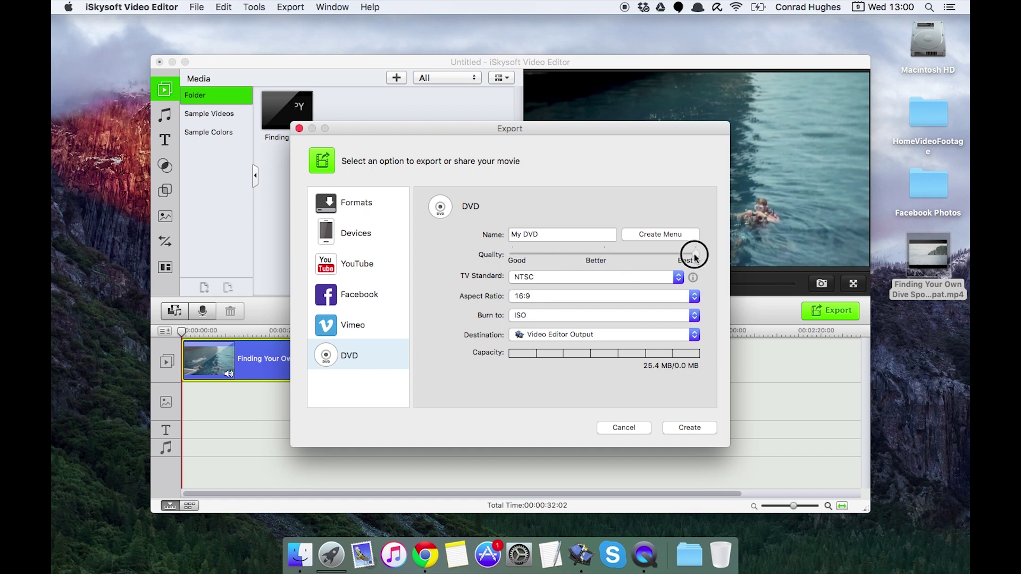
click(630, 428)
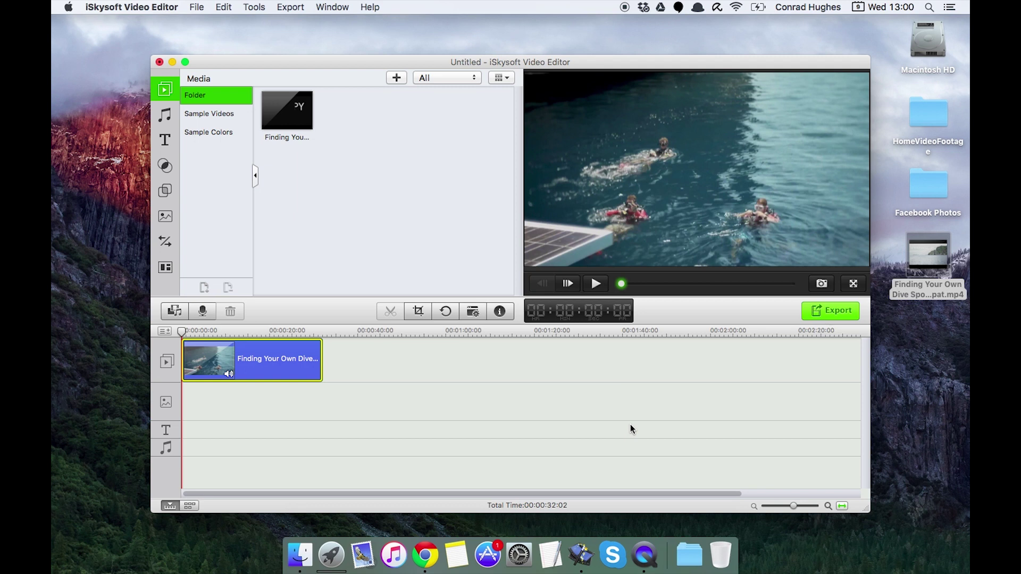